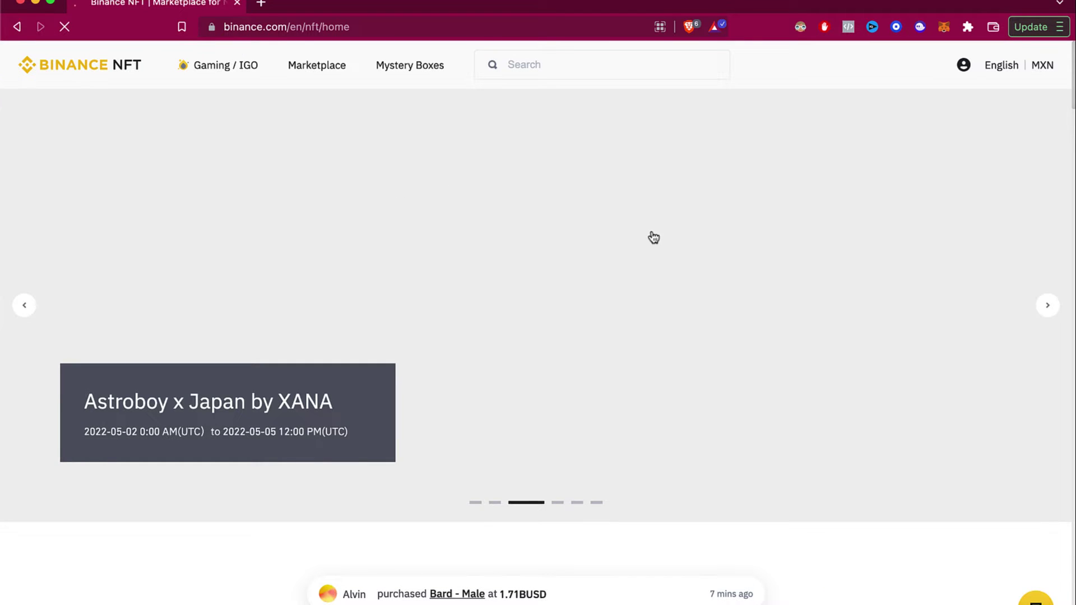
Step: Open the NFT Marketplace and scroll through its listings
{"action": "scroll", "coordinate": [651, 235], "scroll_direction": "down", "scroll_amount": 2}
{"action": "scroll", "coordinate": [429, 107], "scroll_direction": "up", "scroll_amount": 2}
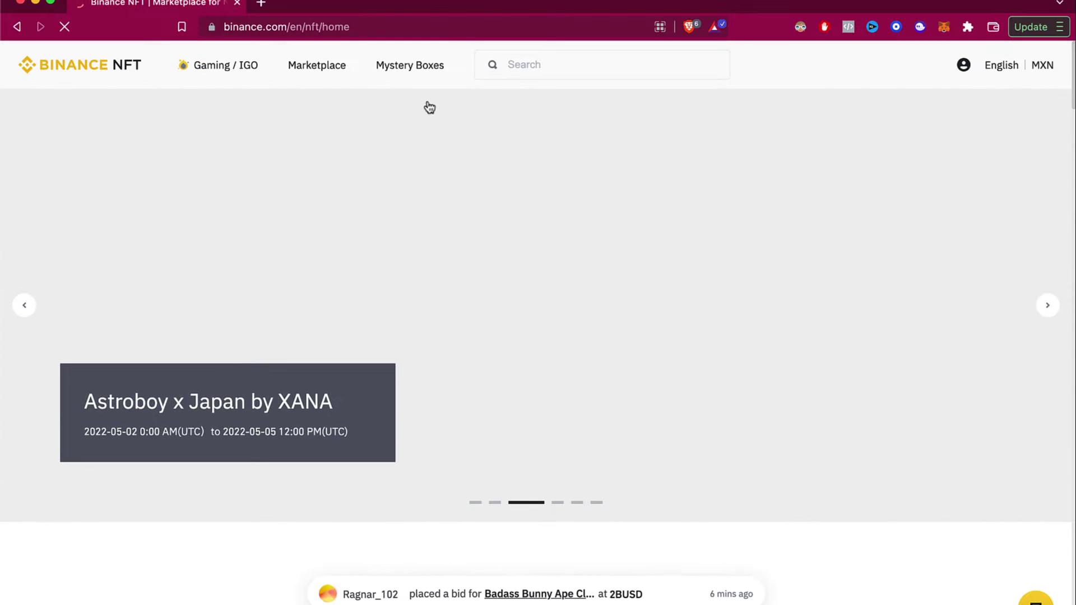
{"action": "left_click", "coordinate": [344, 72]}
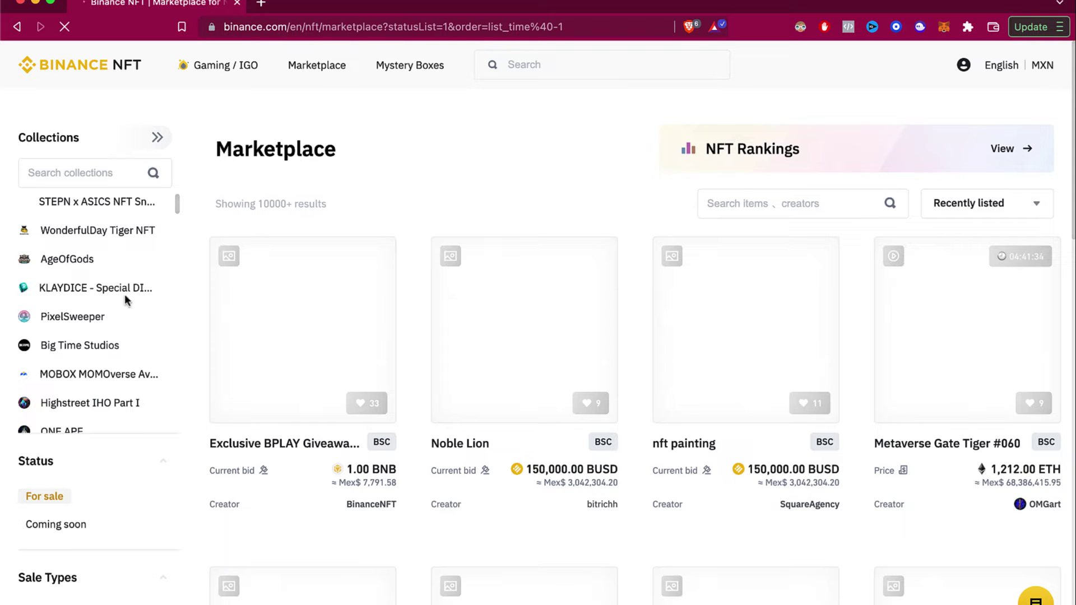
{"action": "scroll", "coordinate": [98, 305], "scroll_direction": "down", "scroll_amount": 3}
{"action": "scroll", "coordinate": [102, 479], "scroll_direction": "down", "scroll_amount": 3}
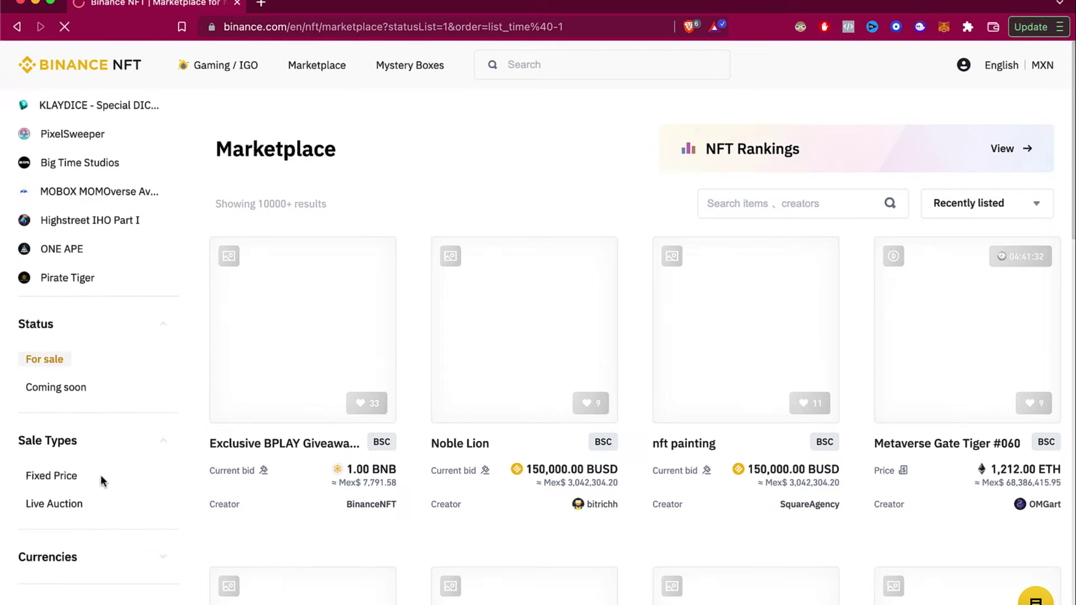
{"action": "scroll", "coordinate": [144, 445], "scroll_direction": "down", "scroll_amount": 5}
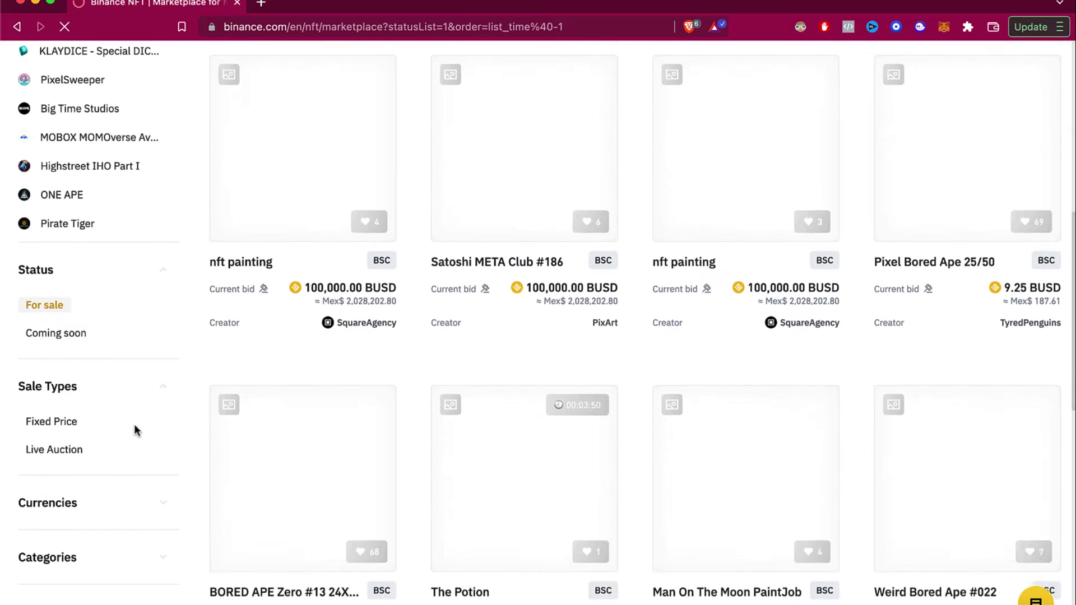
{"action": "scroll", "coordinate": [133, 423], "scroll_direction": "down", "scroll_amount": 3}
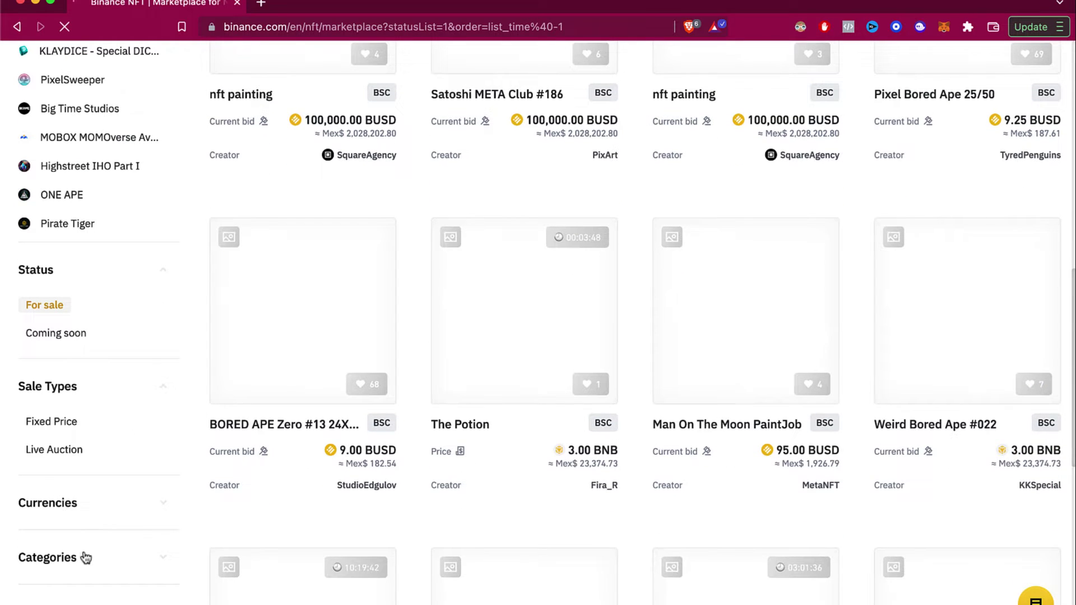
Step: Filter the Marketplace by the BNB currency and browse the results
{"action": "left_click", "coordinate": [73, 502]}
{"action": "scroll", "coordinate": [84, 443], "scroll_direction": "down", "scroll_amount": 3}
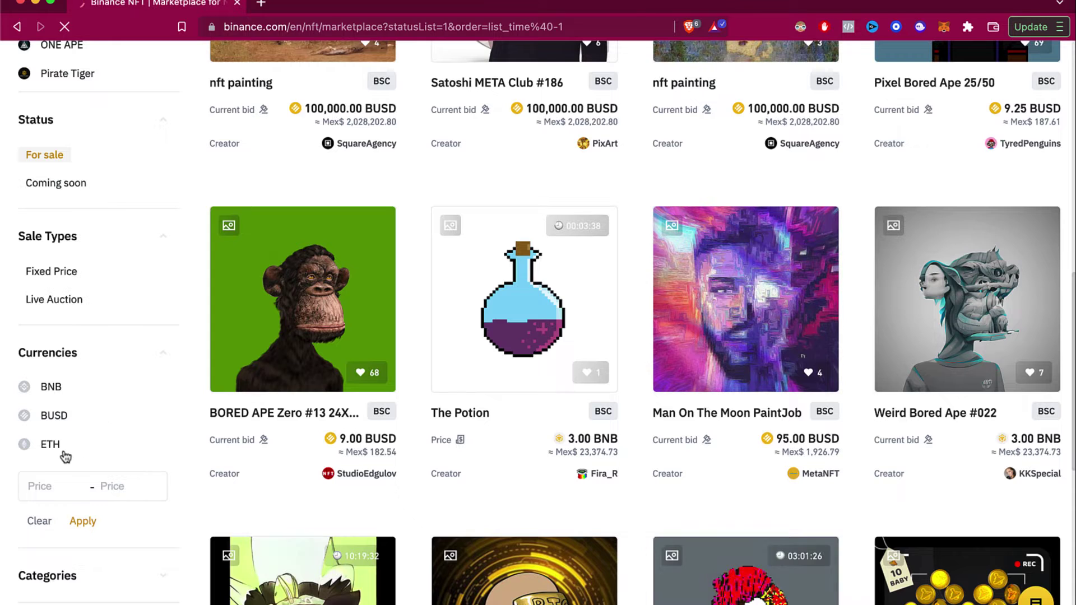
{"action": "left_click", "coordinate": [55, 394]}
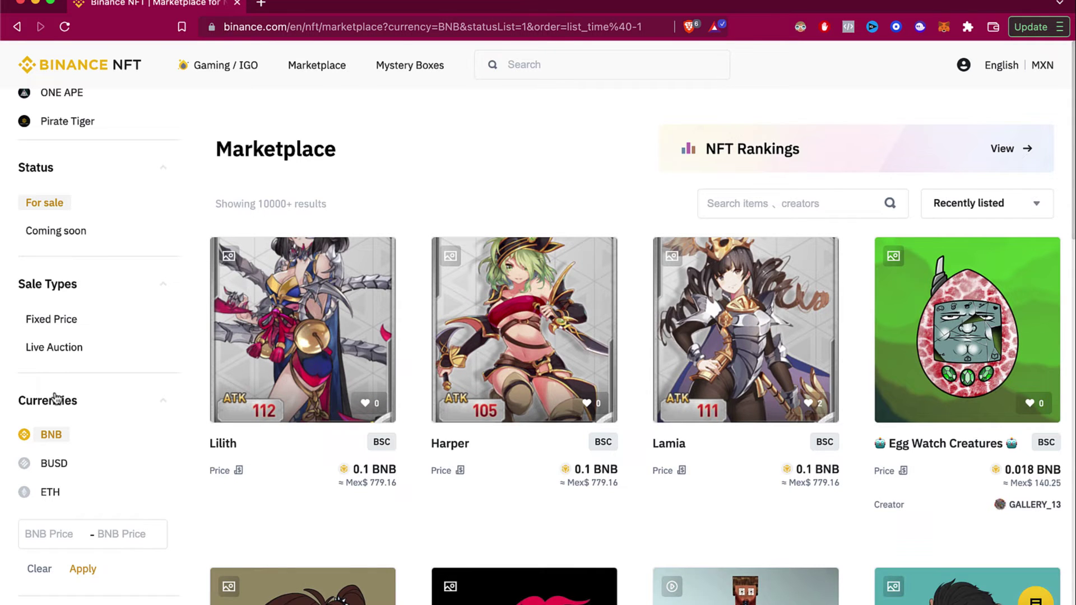
{"action": "scroll", "coordinate": [67, 347], "scroll_direction": "up", "scroll_amount": 5}
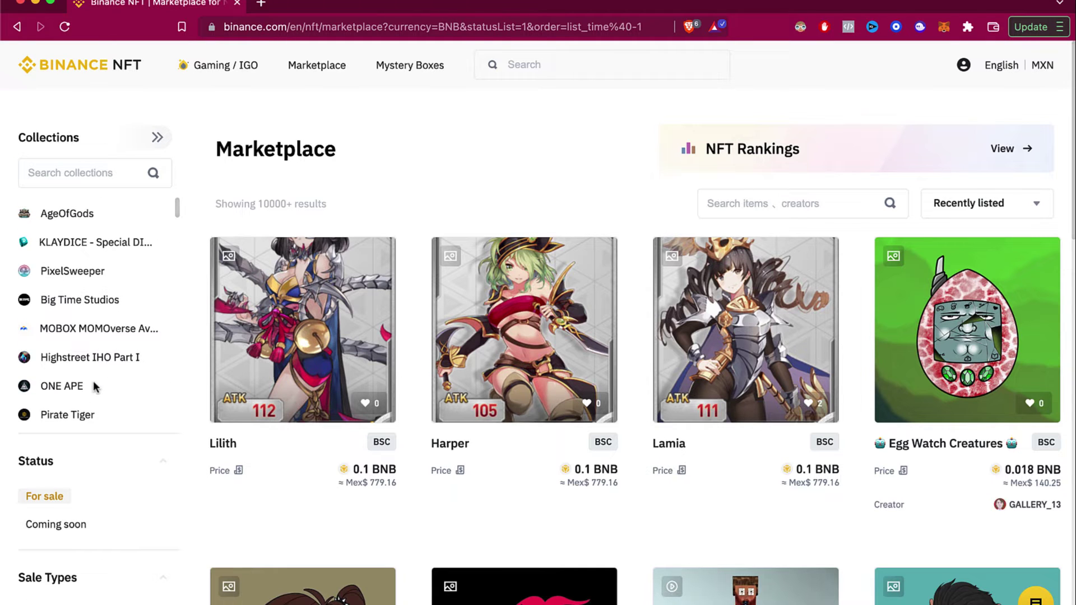
{"action": "scroll", "coordinate": [93, 381], "scroll_direction": "down", "scroll_amount": 1}
{"action": "scroll", "coordinate": [112, 443], "scroll_direction": "down", "scroll_amount": 4}
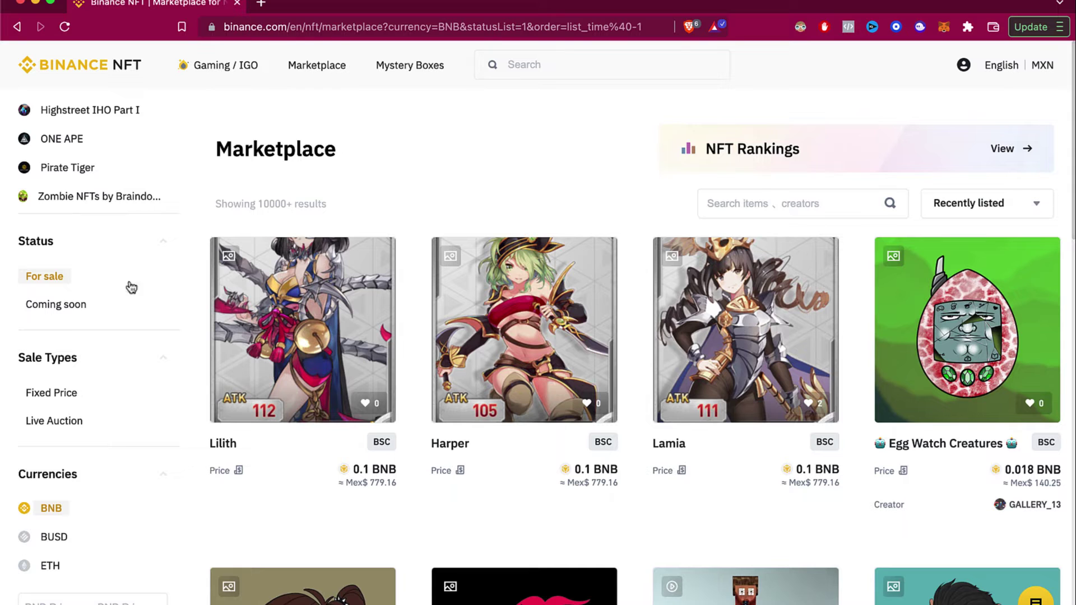
{"action": "scroll", "coordinate": [134, 398], "scroll_direction": "down", "scroll_amount": 2}
{"action": "scroll", "coordinate": [130, 392], "scroll_direction": "down", "scroll_amount": 3}
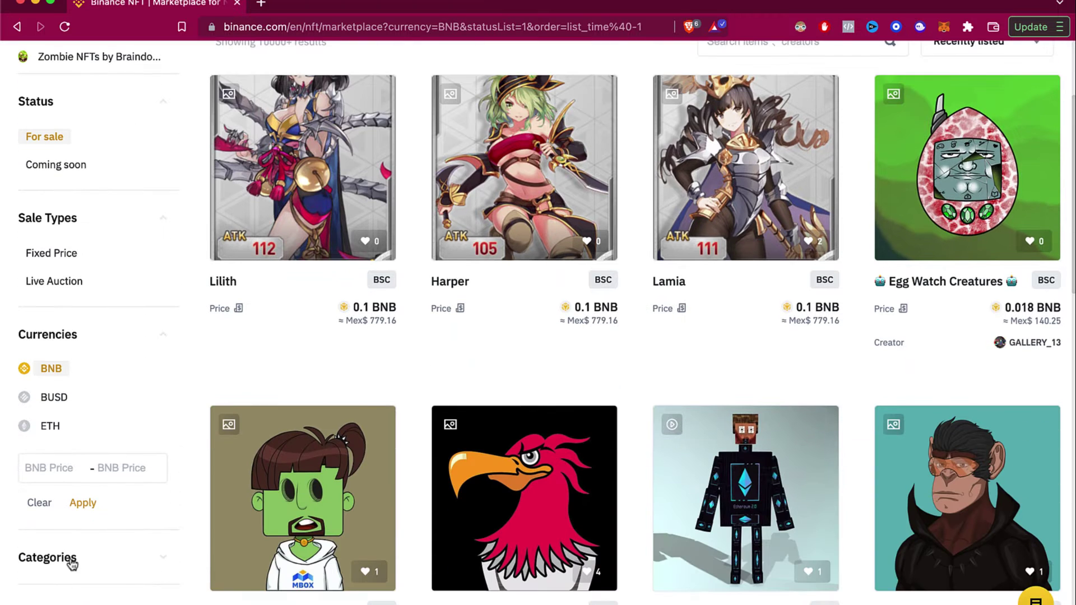
{"action": "scroll", "coordinate": [122, 384], "scroll_direction": "down", "scroll_amount": 4}
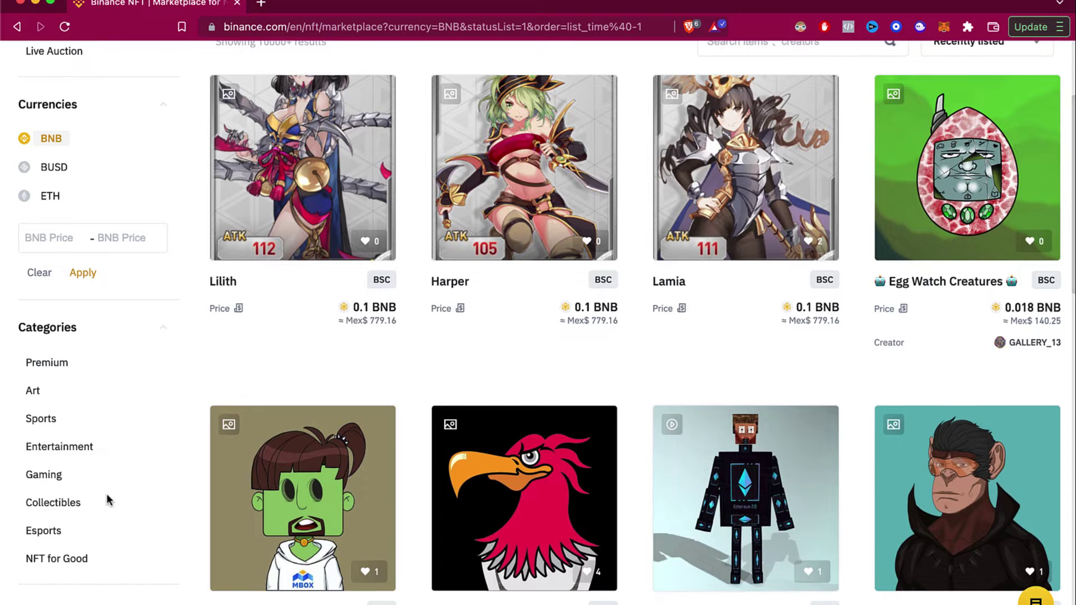
{"action": "scroll", "coordinate": [106, 499], "scroll_direction": "down", "scroll_amount": 3}
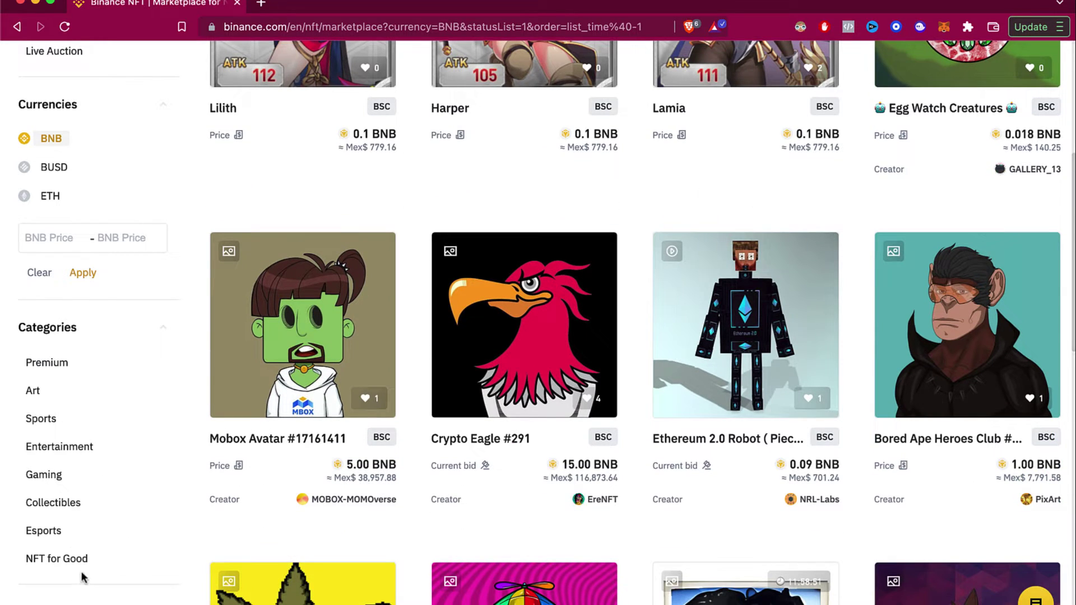
Step: Apply a 0.09 BNB maximum price filter and review the filtered listings
{"action": "type", "text": "0.09"}
{"action": "left_click", "coordinate": [83, 274]}
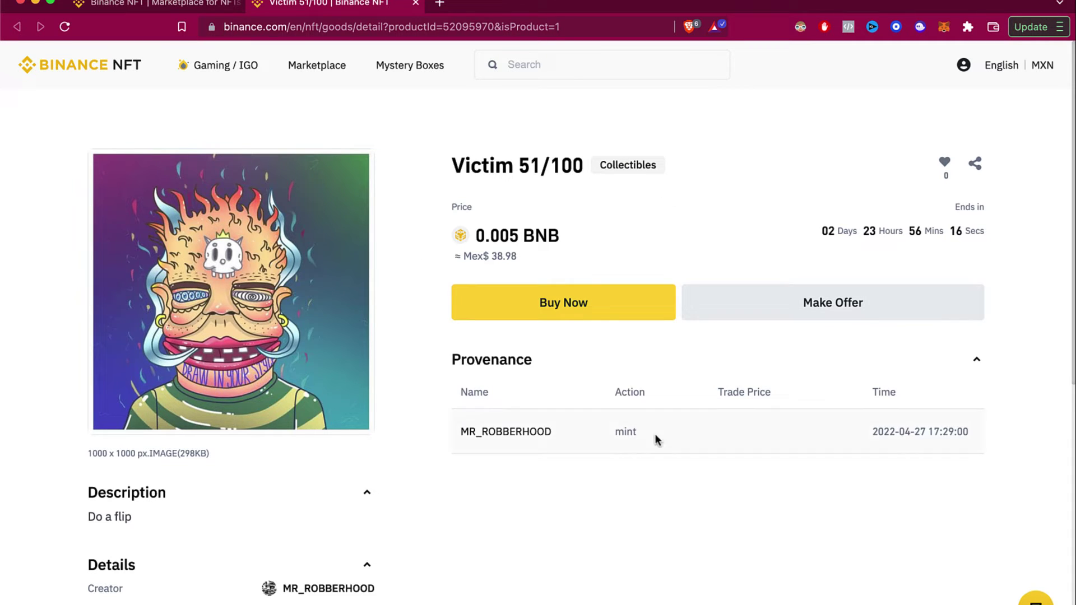
{"action": "scroll", "coordinate": [770, 488], "scroll_direction": "down", "scroll_amount": 2}
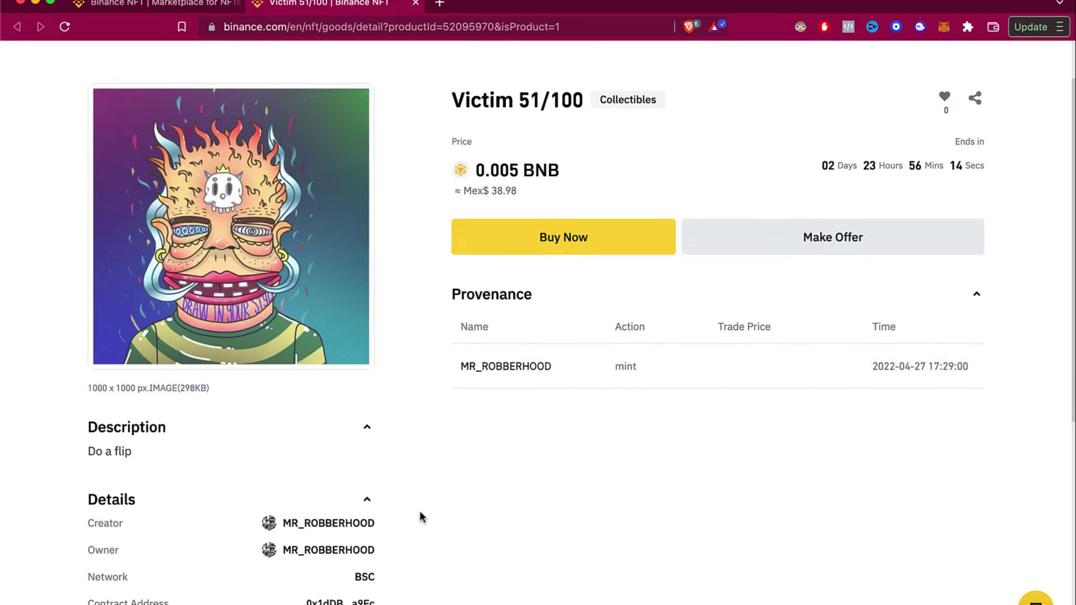
{"action": "scroll", "coordinate": [320, 547], "scroll_direction": "up", "scroll_amount": 2}
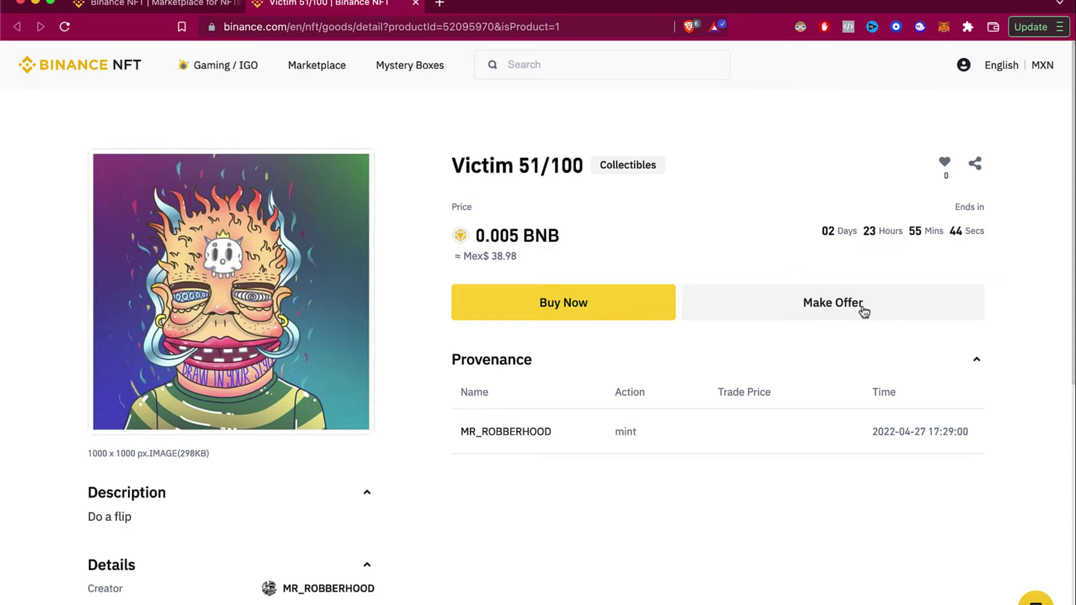
Step: Buy Victim 51/100 for 0.005 BNB, confirming the purchase
{"action": "left_click", "coordinate": [543, 307]}
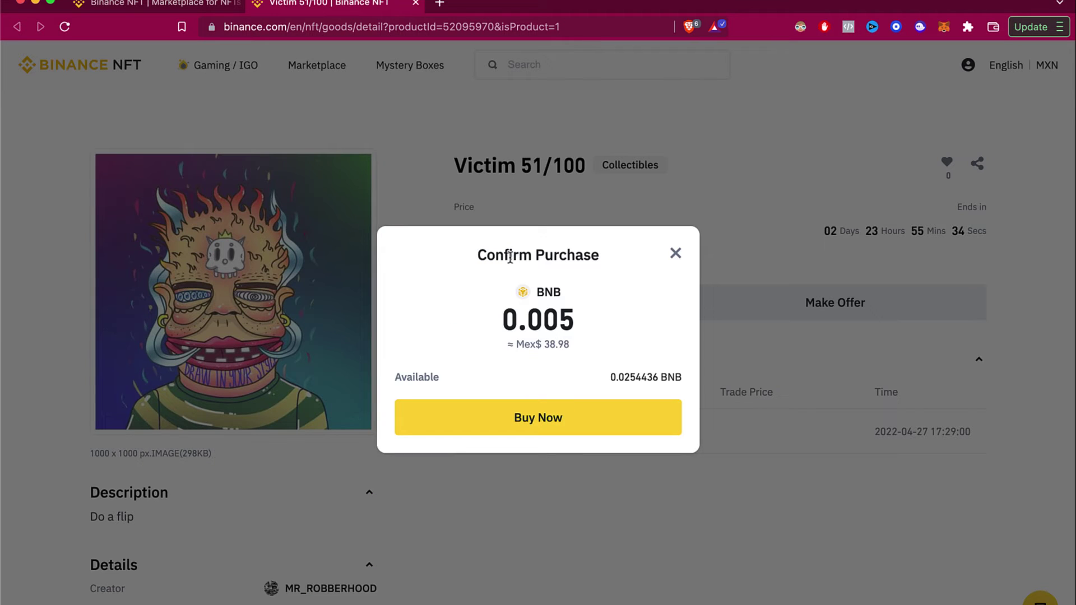
{"action": "left_click_drag", "start_coordinate": [510, 257], "coordinate": [600, 291]}
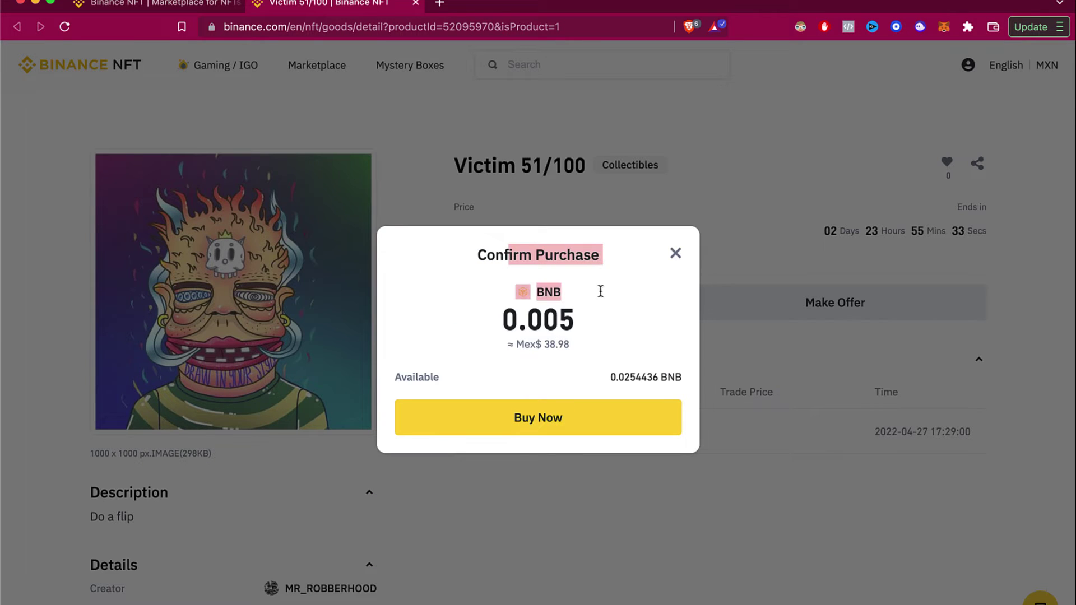
{"action": "left_click_drag", "start_coordinate": [632, 377], "coordinate": [679, 379]}
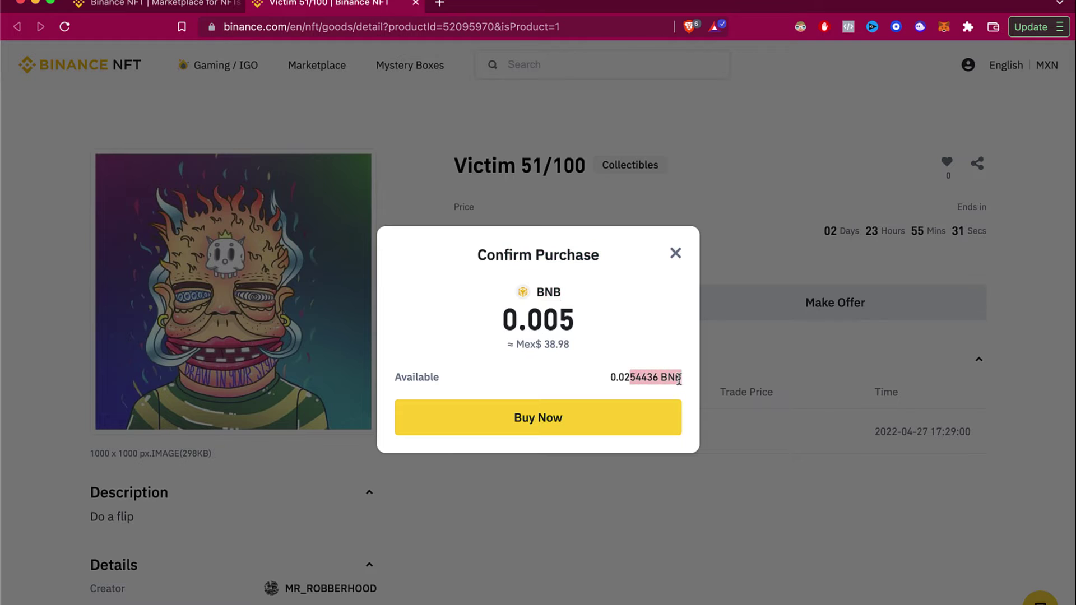
{"action": "left_click", "coordinate": [499, 418]}
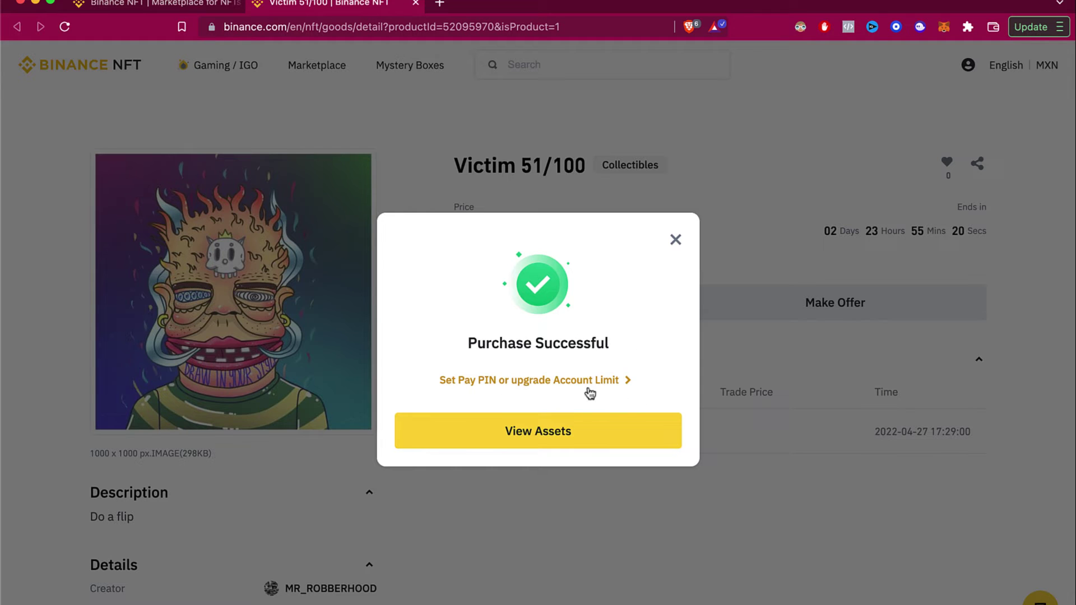
Step: Go to NFT Assets to see Victim 51/100 under Collections (1)
{"action": "left_click", "coordinate": [580, 438]}
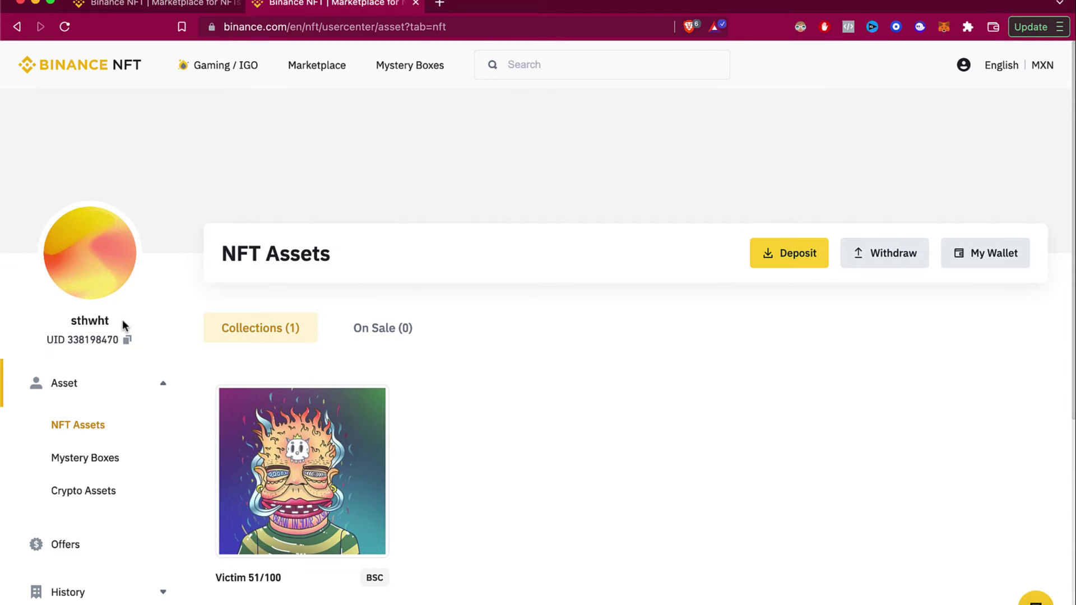
{"action": "left_click_drag", "start_coordinate": [138, 339], "coordinate": [88, 235]}
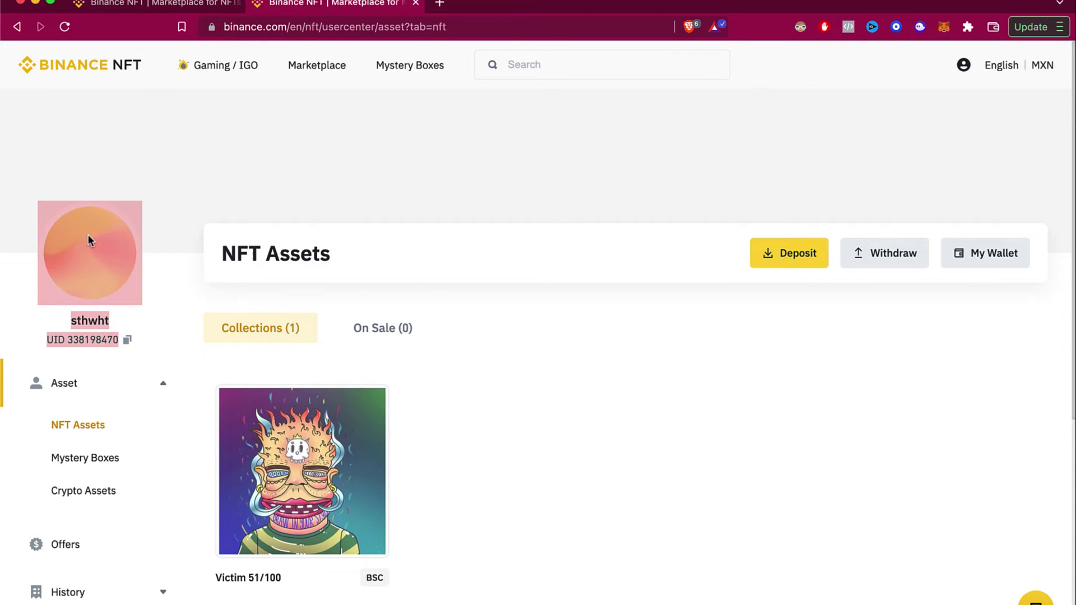
{"action": "scroll", "coordinate": [586, 473], "scroll_direction": "down", "scroll_amount": 2}
{"action": "mouse_move", "coordinate": [332, 399]}
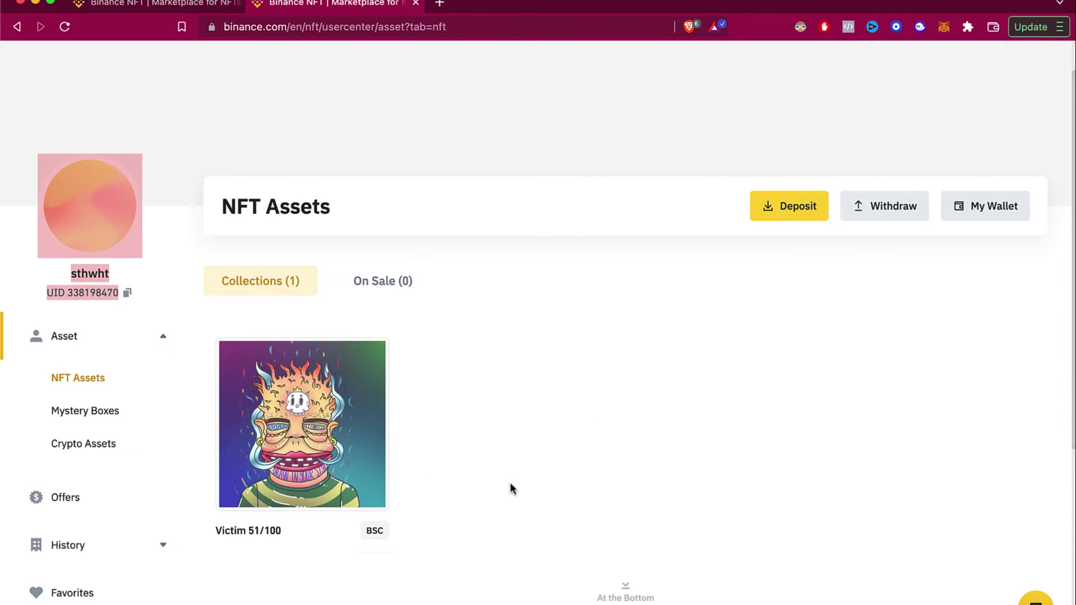
Step: Open the owned Victim 51/100 item and start a sale listing
{"action": "left_click", "coordinate": [340, 406]}
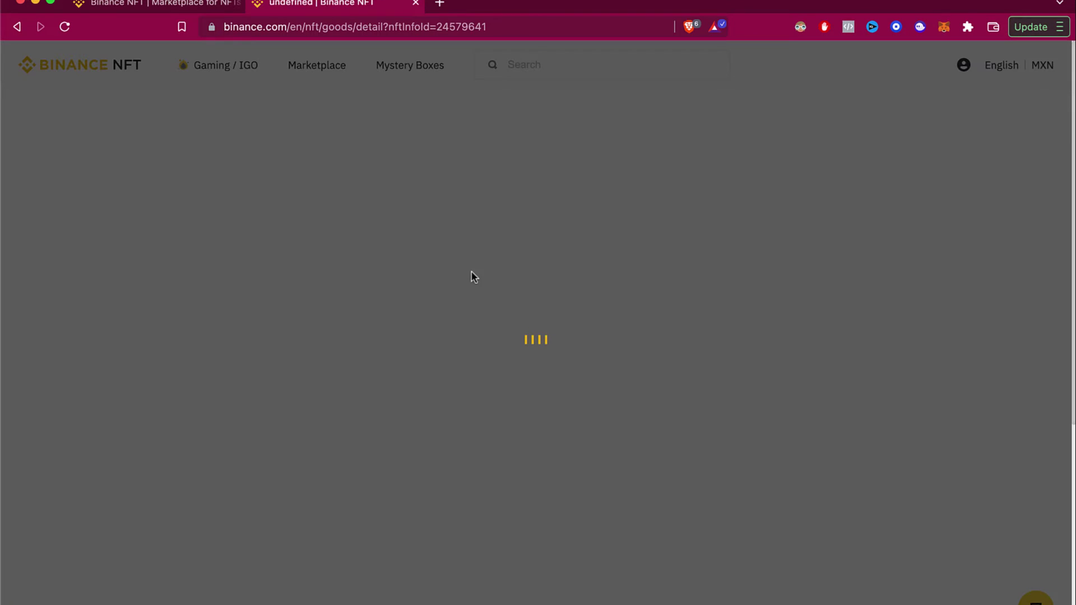
{"action": "scroll", "coordinate": [734, 519], "scroll_direction": "up", "scroll_amount": 3}
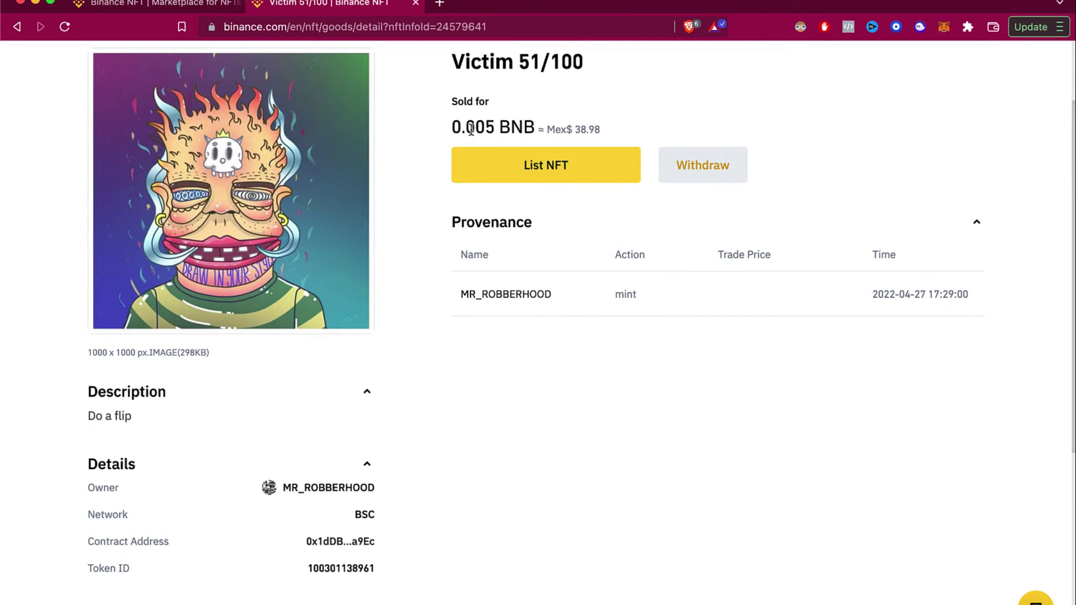
{"action": "left_click", "coordinate": [623, 180]}
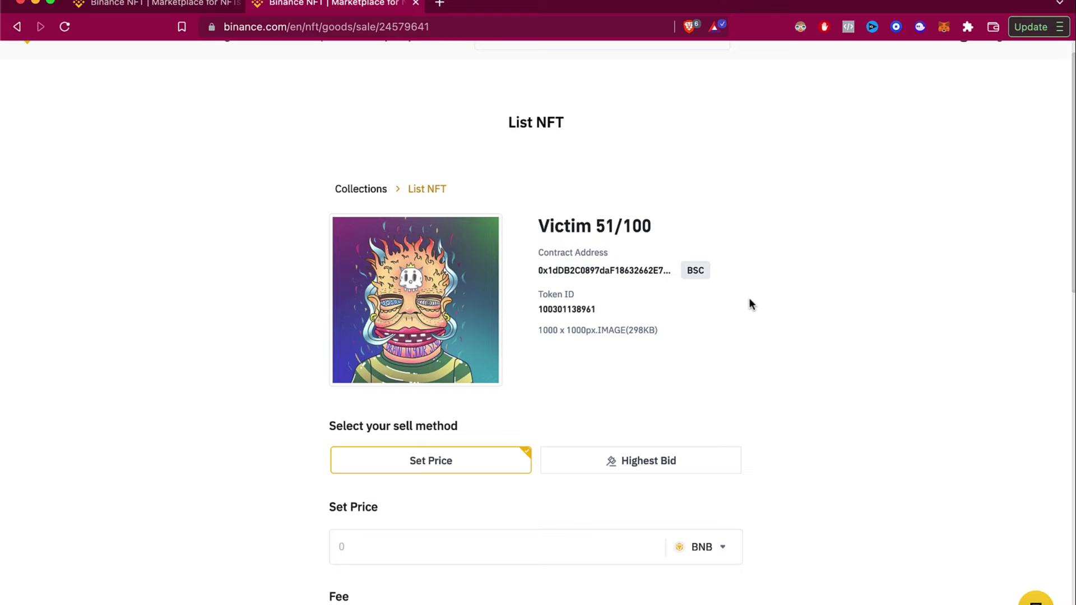
{"action": "scroll", "coordinate": [754, 306], "scroll_direction": "down", "scroll_amount": 2}
{"action": "scroll", "coordinate": [757, 304], "scroll_direction": "down", "scroll_amount": 2}
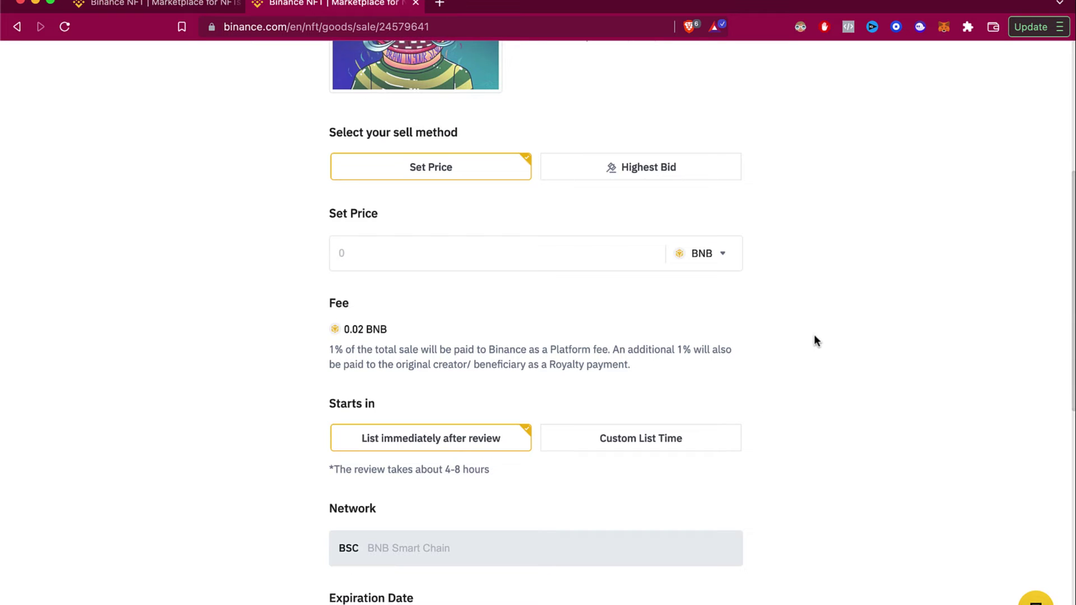
Step: Set a fixed price of 0.08 BNB, giving a 0.0016 BNB fee
{"action": "left_click", "coordinate": [701, 264]}
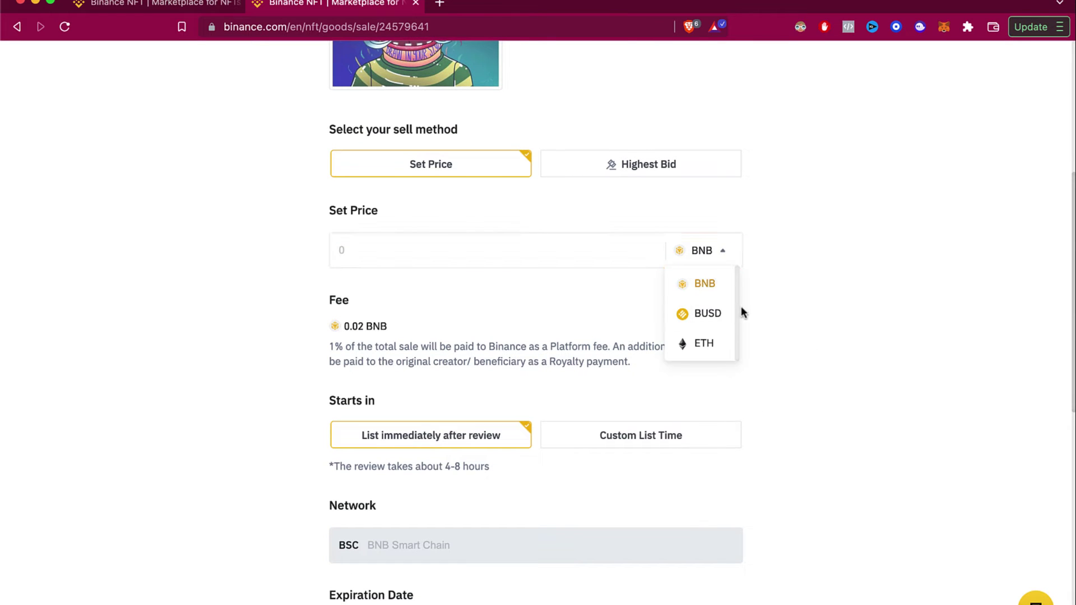
{"action": "left_click", "coordinate": [724, 261]}
{"action": "left_click", "coordinate": [724, 260]}
{"action": "left_click", "coordinate": [704, 286]}
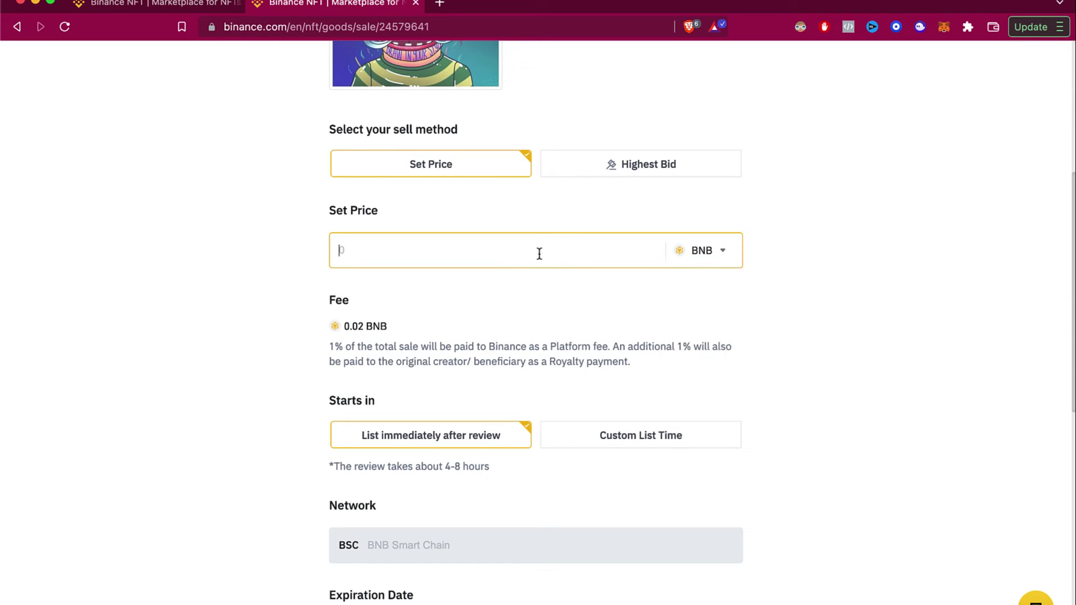
{"action": "type", "text": "0."}
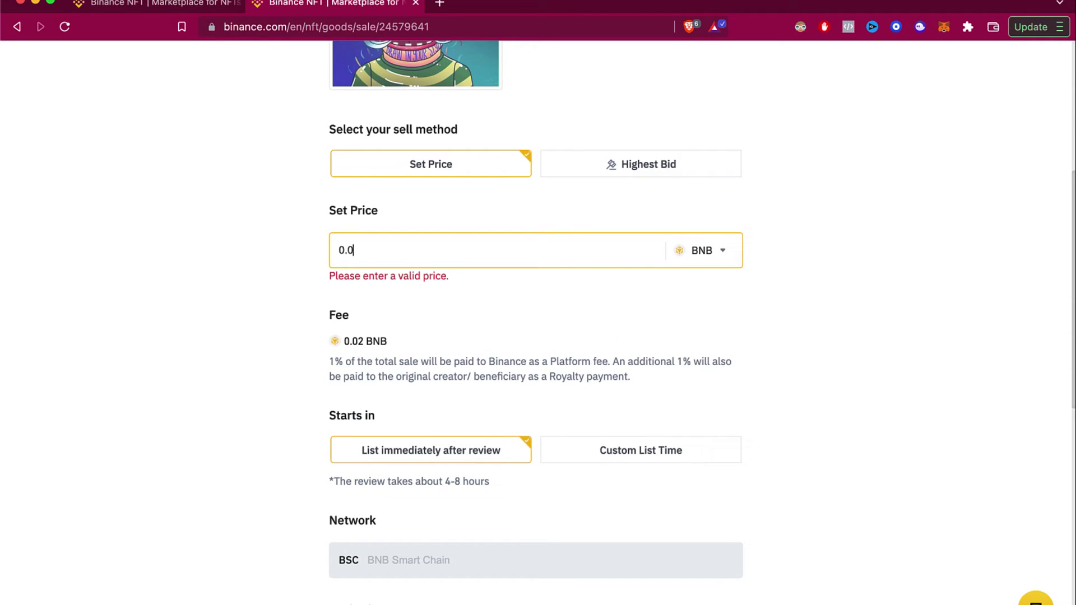
{"action": "type", "text": "09"}
{"action": "key", "text": "BackSpace"}
{"action": "key", "text": "BackSpace"}
{"action": "key", "text": "BackSpace"}
{"action": "type", "text": "8"}
{"action": "left_click_drag", "start_coordinate": [407, 326], "coordinate": [329, 337]}
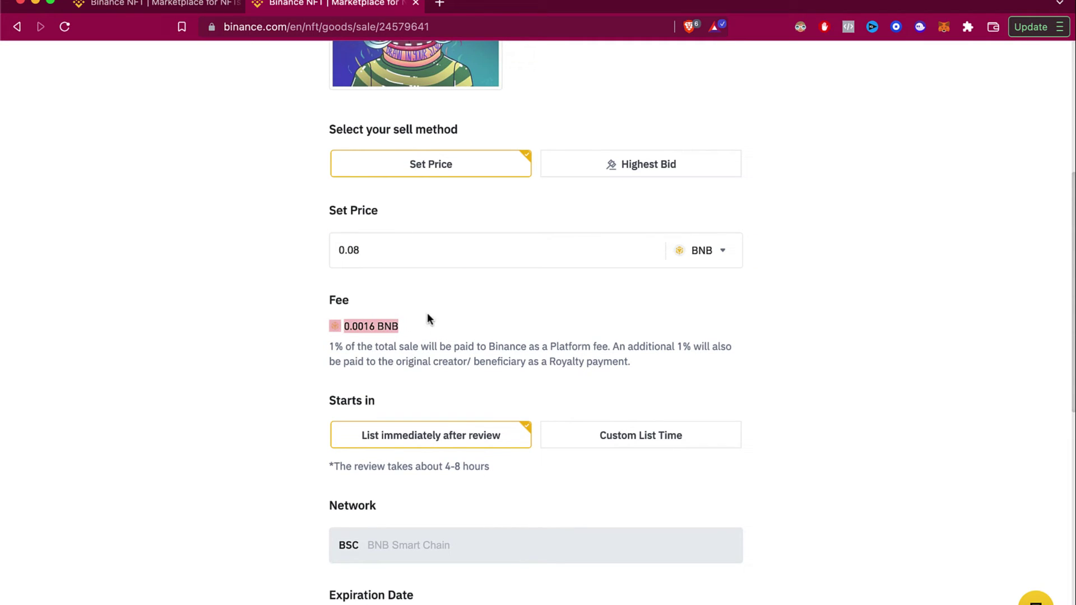
{"action": "left_click_drag", "start_coordinate": [491, 348], "coordinate": [631, 362]}
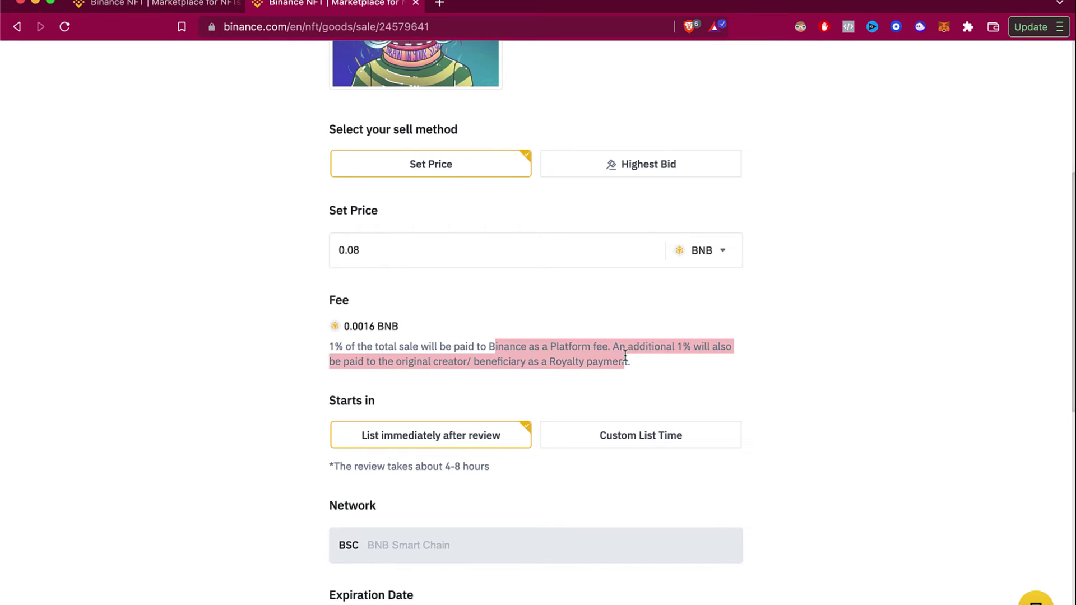
{"action": "left_click", "coordinate": [387, 252]}
Step: Change the listing expiration date to May 6 (2022/05/06 19:20:50)
{"action": "scroll", "coordinate": [730, 344], "scroll_direction": "up", "scroll_amount": 1}
{"action": "scroll", "coordinate": [801, 364], "scroll_direction": "down", "scroll_amount": 7}
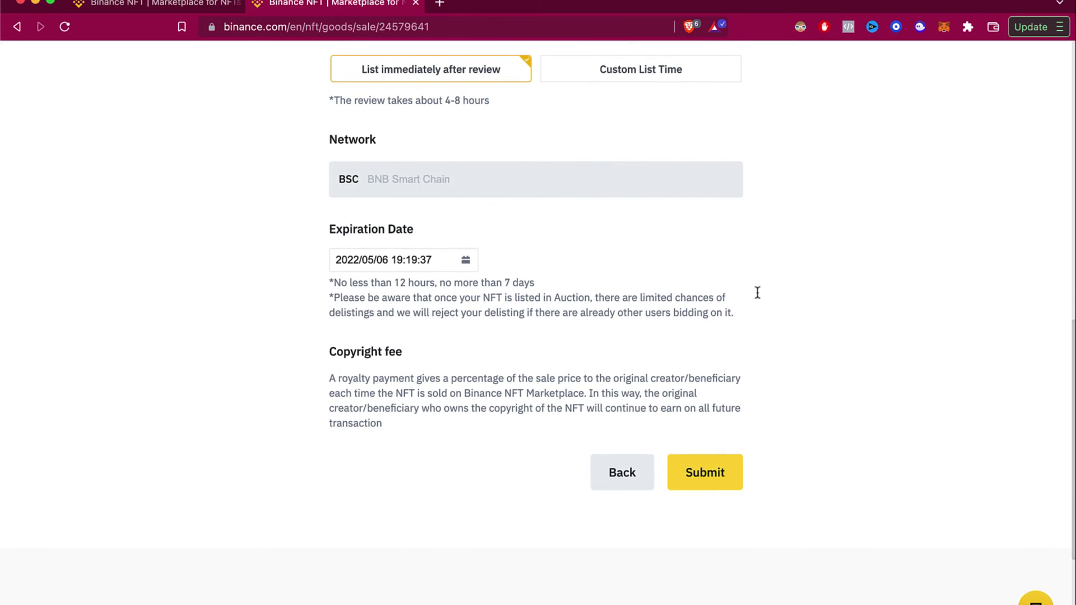
{"action": "left_click_drag", "start_coordinate": [340, 230], "coordinate": [391, 229]}
{"action": "left_click", "coordinate": [465, 259]}
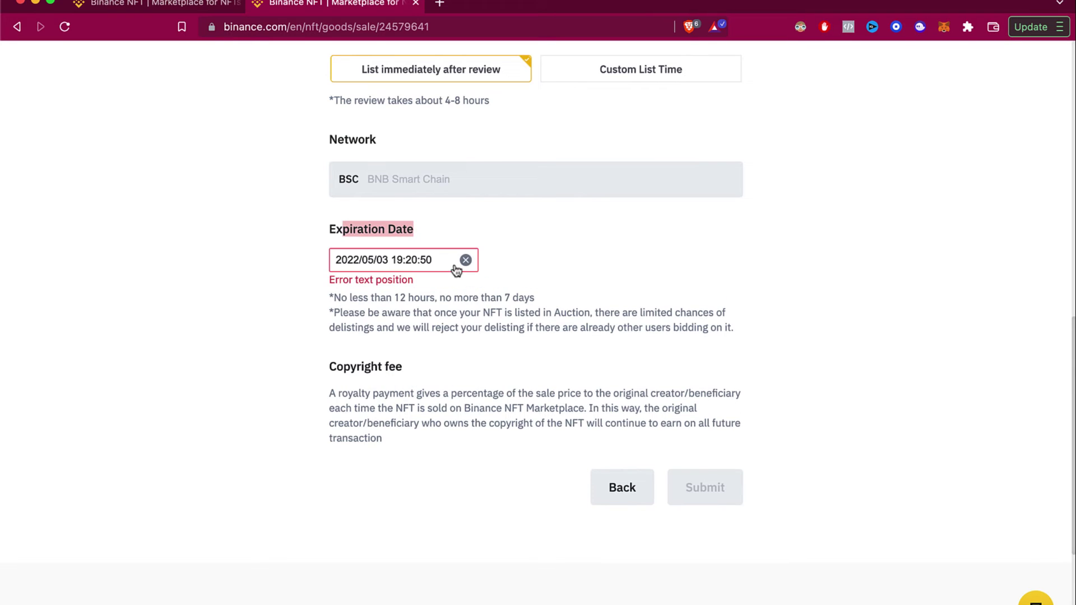
{"action": "left_click", "coordinate": [363, 263]}
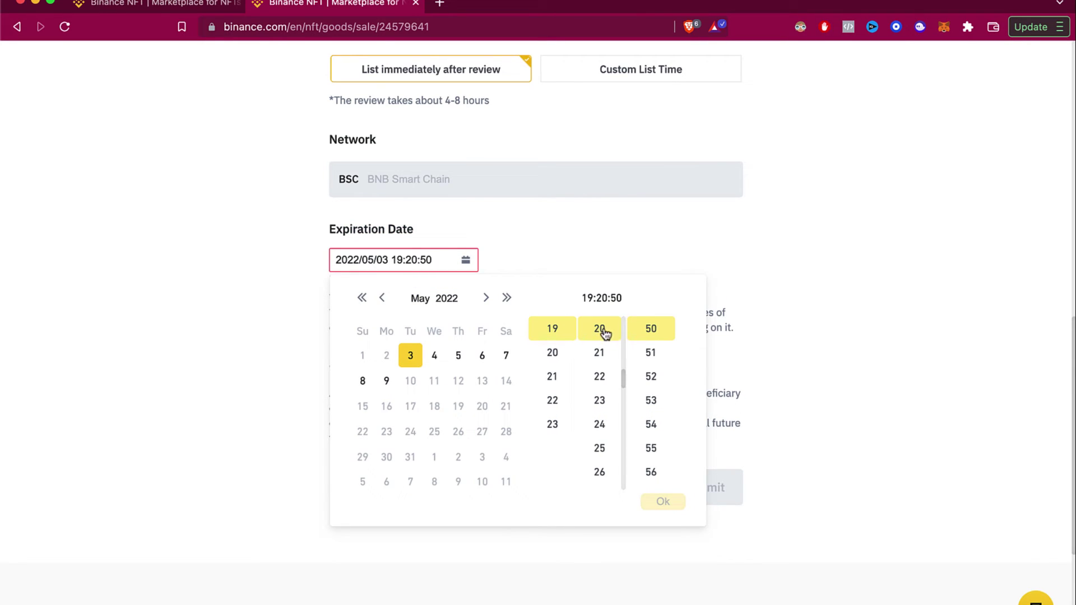
{"action": "left_click", "coordinate": [435, 361]}
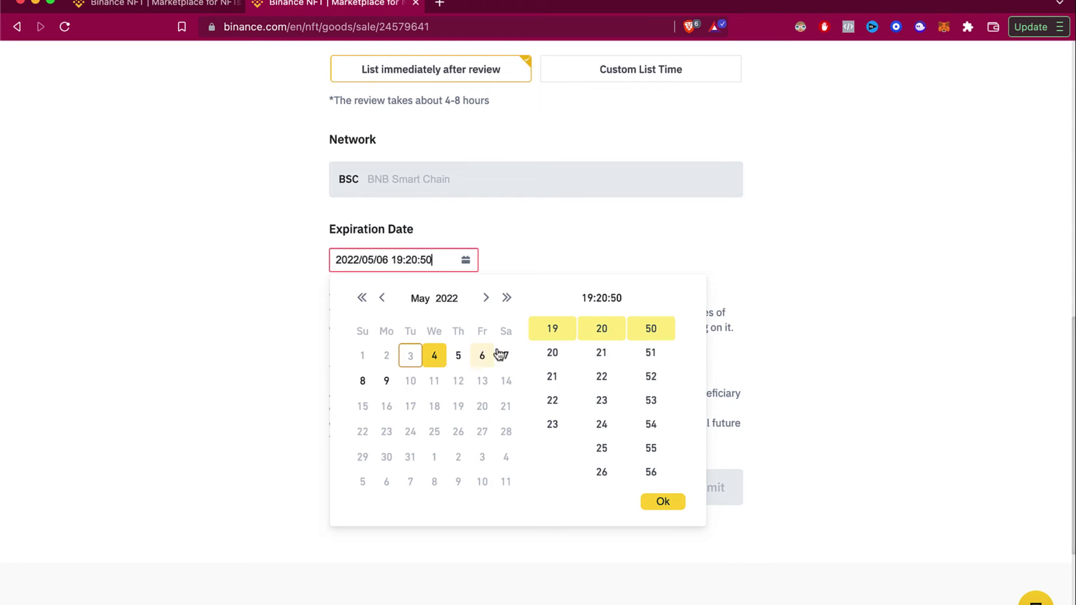
{"action": "left_click", "coordinate": [479, 362]}
{"action": "left_click", "coordinate": [334, 280]}
{"action": "left_click_drag", "start_coordinate": [373, 283], "coordinate": [527, 282]}
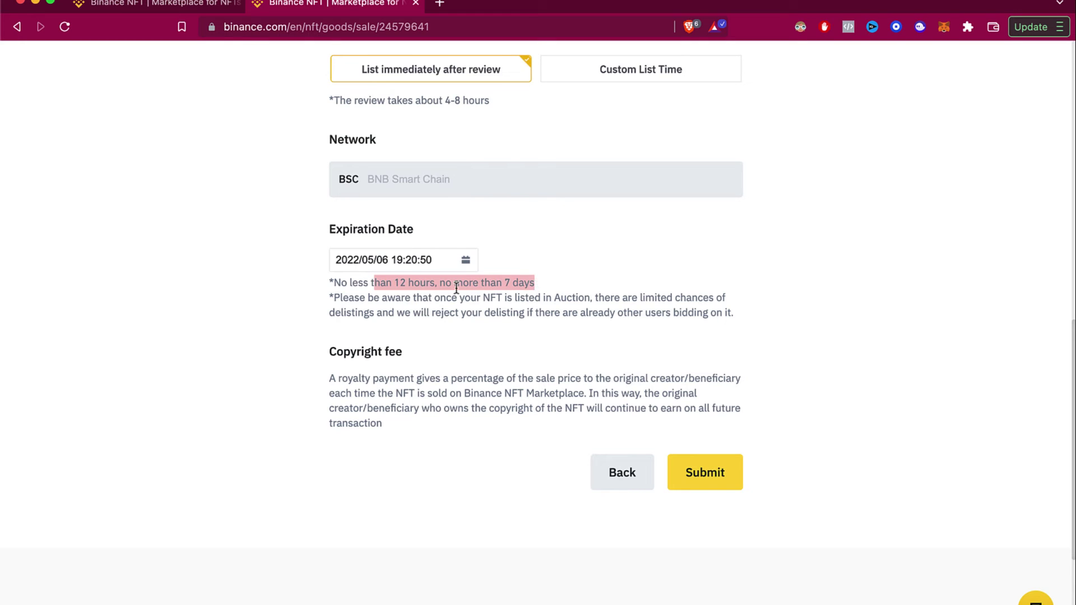
{"action": "left_click", "coordinate": [384, 260]}
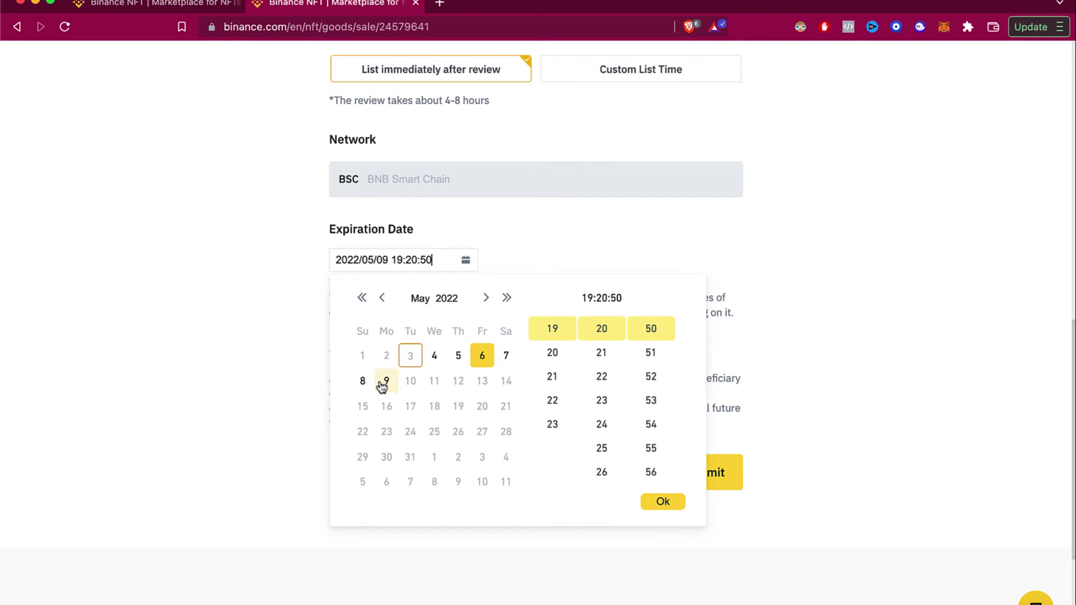
{"action": "left_click", "coordinate": [386, 382]}
{"action": "left_click", "coordinate": [482, 357]}
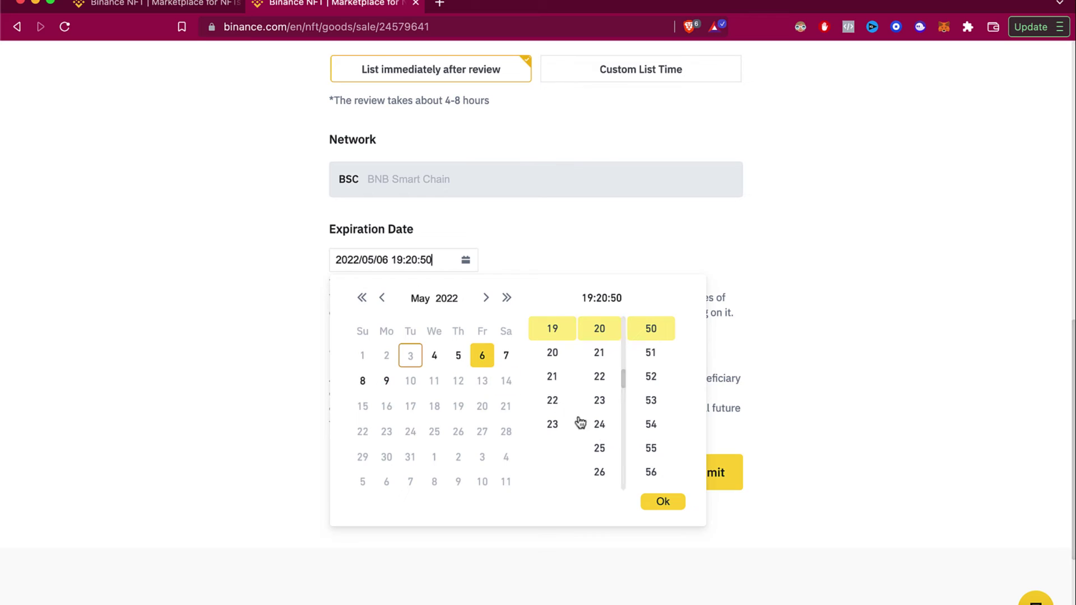
{"action": "left_click_drag", "start_coordinate": [435, 408], "coordinate": [473, 313]}
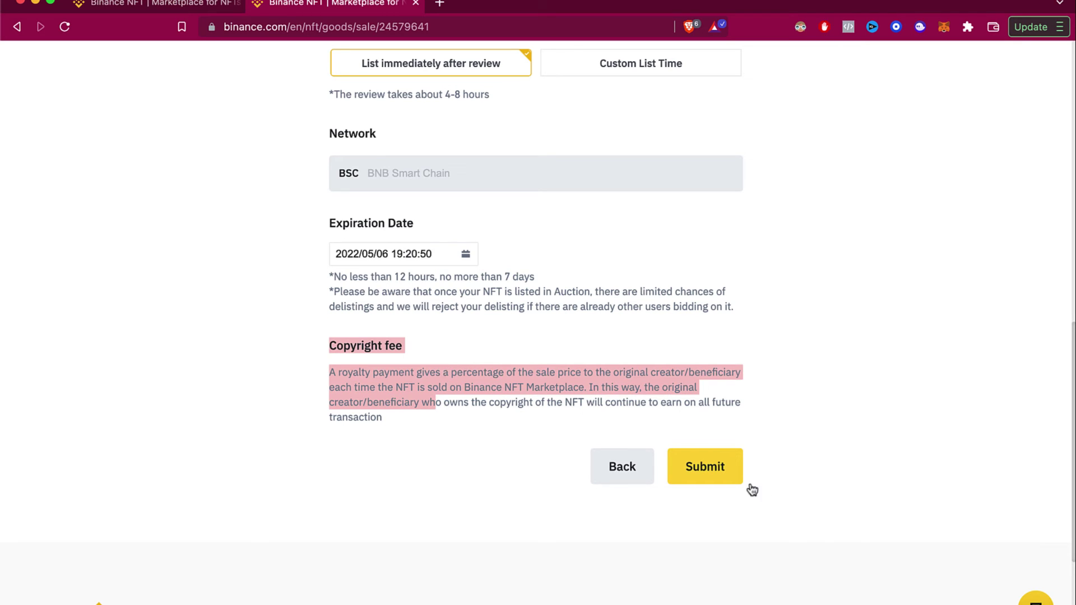
Step: Submit the Victim 51/100 listing at 0.08 BNB and confirm it in List Detail
{"action": "left_click", "coordinate": [718, 473]}
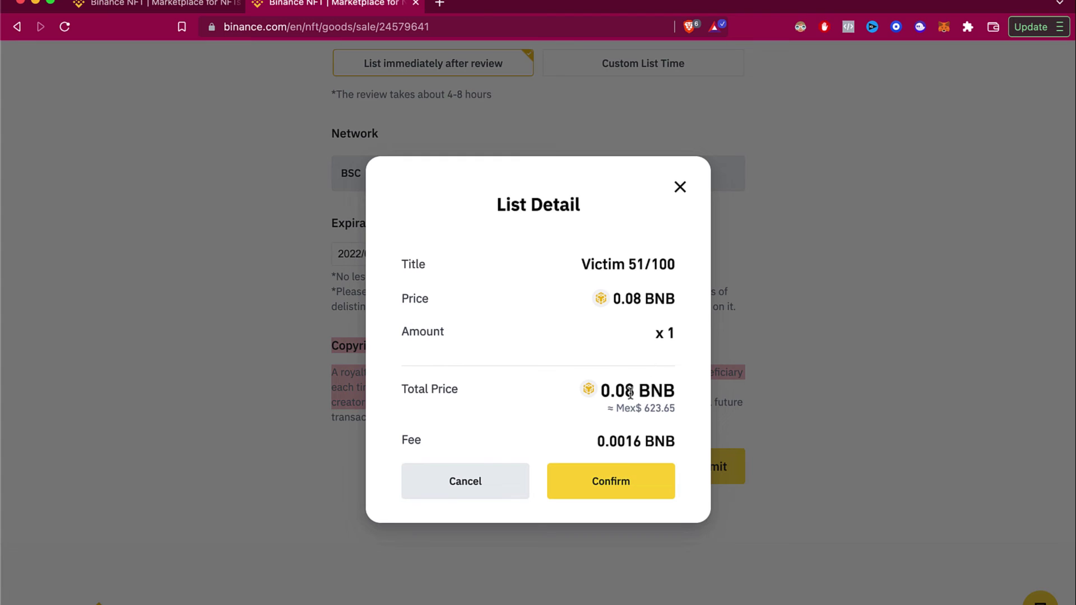
{"action": "left_click_drag", "start_coordinate": [573, 248], "coordinate": [684, 269]}
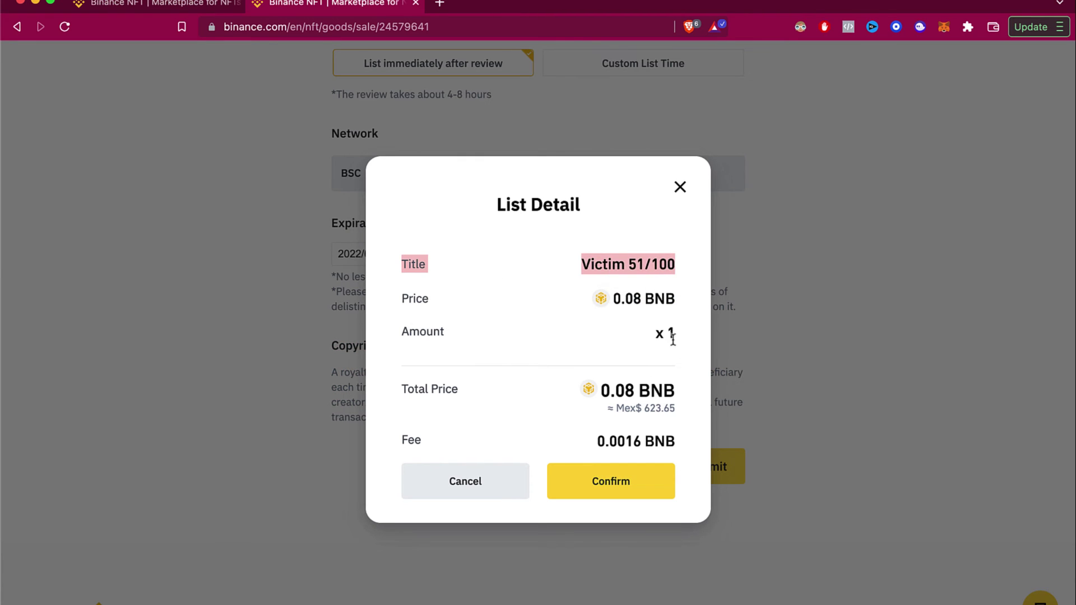
{"action": "left_click_drag", "start_coordinate": [676, 392], "coordinate": [578, 391]}
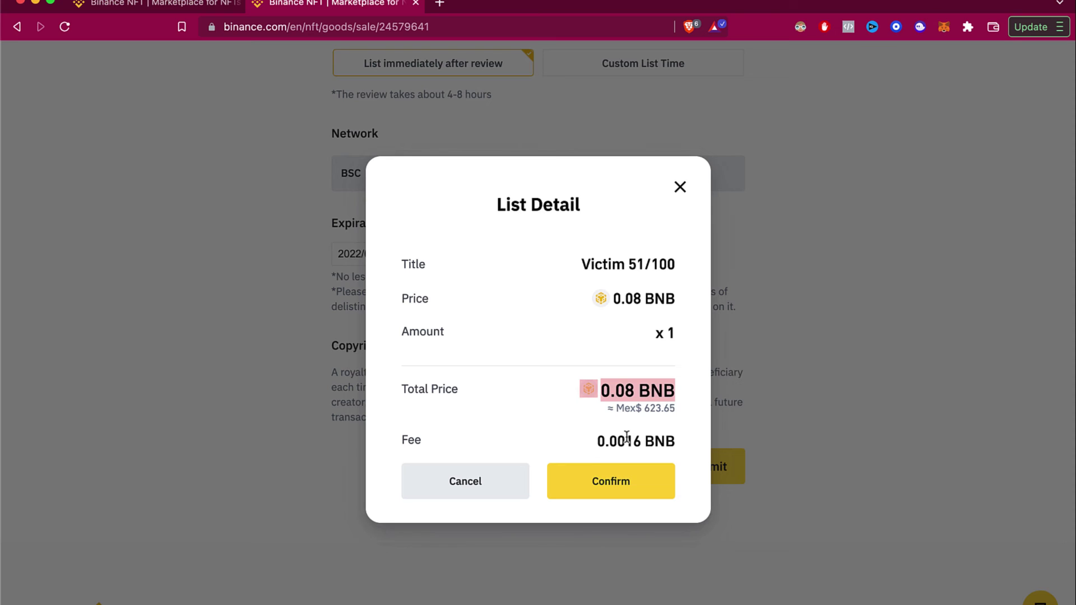
{"action": "left_click", "coordinate": [634, 481]}
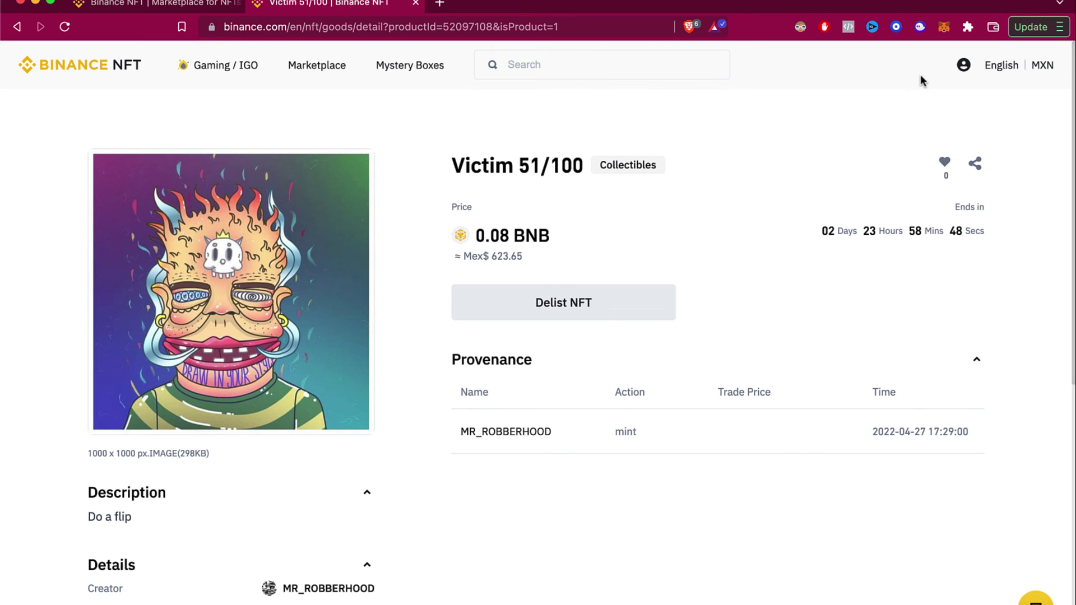
Step: Open User Center's NFT Assets and show the On Sale items
{"action": "mouse_move", "coordinate": [963, 65]}
{"action": "left_click", "coordinate": [813, 199]}
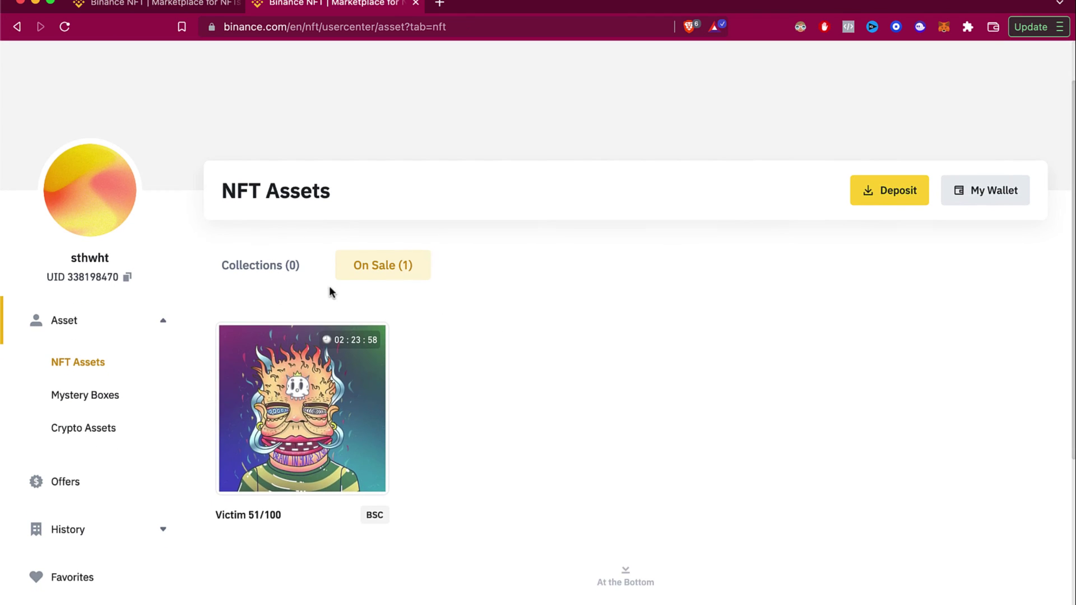
{"action": "left_click", "coordinate": [266, 275]}
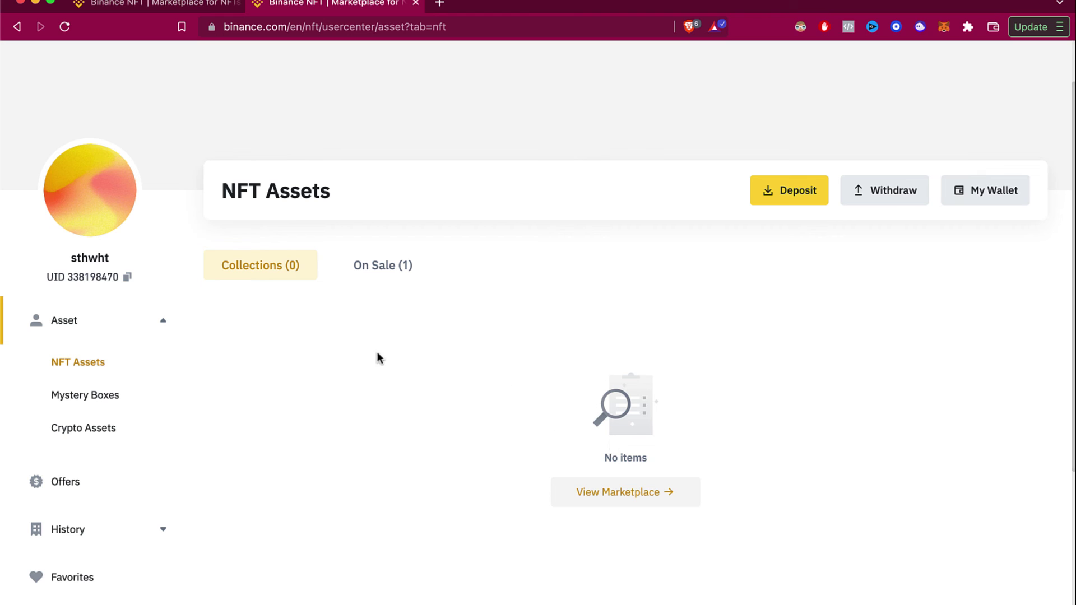
{"action": "left_click", "coordinate": [412, 274]}
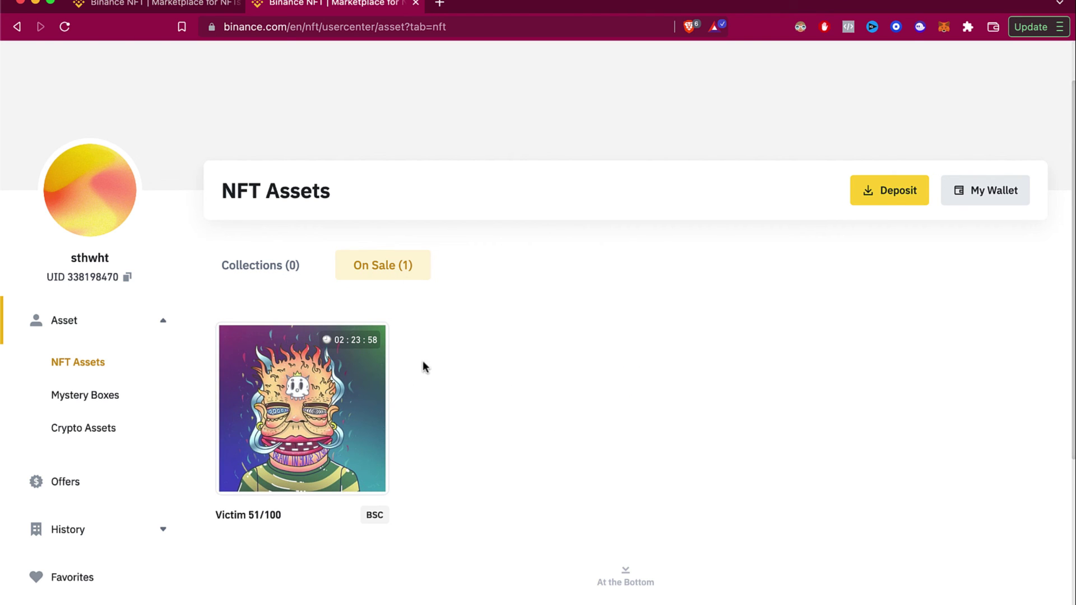
Step: Check the Victim 51/100 sale details and countdown, then return to NFT Assets
{"action": "left_click", "coordinate": [255, 519]}
{"action": "left_click_drag", "start_coordinate": [654, 220], "coordinate": [456, 168]}
{"action": "scroll", "coordinate": [712, 204], "scroll_direction": "up", "scroll_amount": 1}
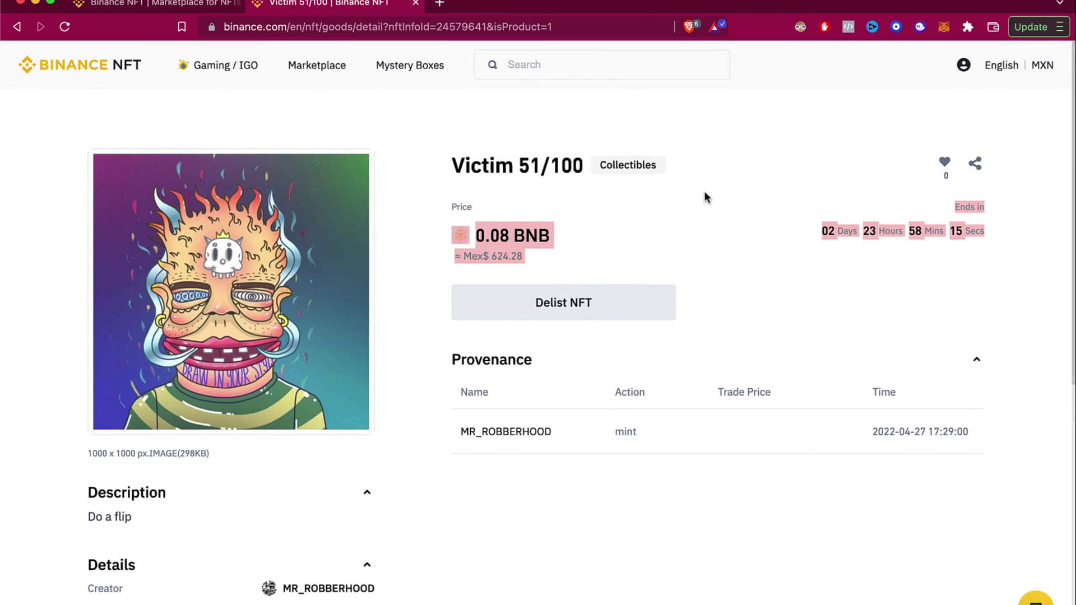
{"action": "left_click", "coordinate": [690, 181]}
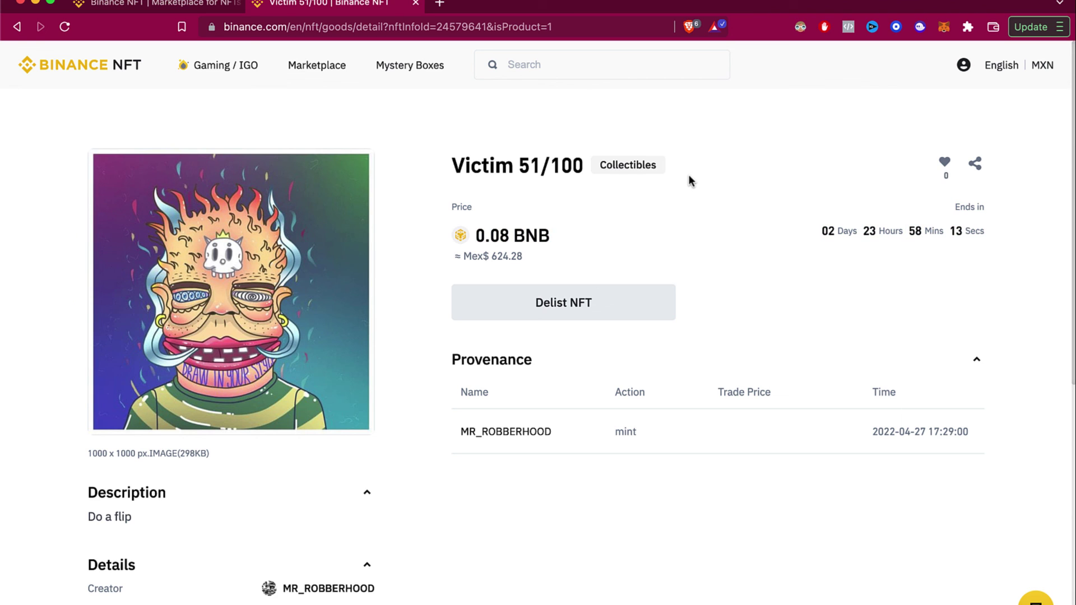
{"action": "left_click", "coordinate": [18, 26]}
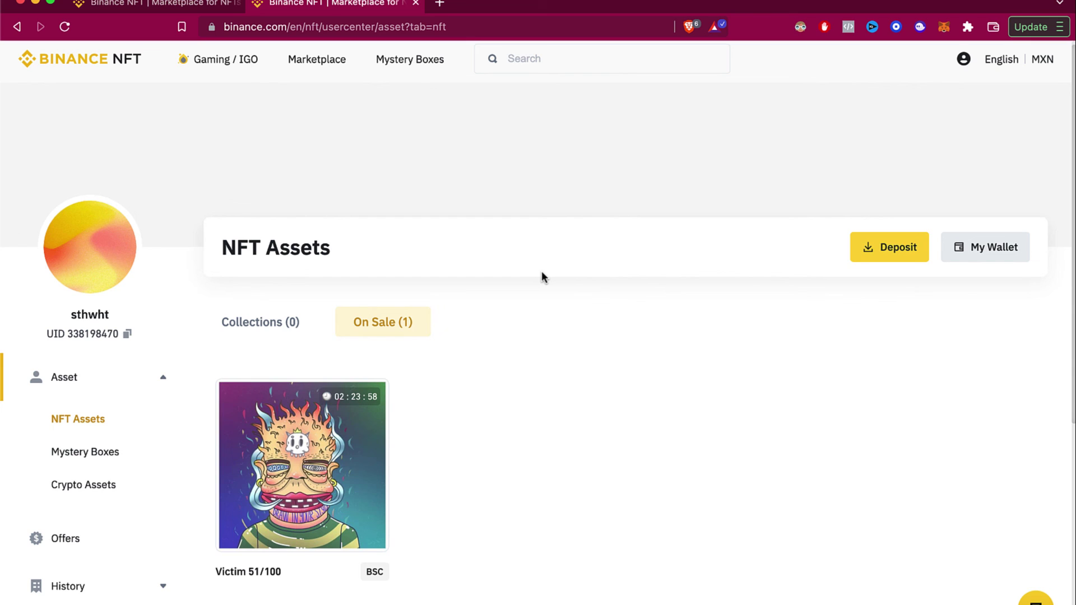
{"action": "scroll", "coordinate": [590, 501], "scroll_direction": "down", "scroll_amount": 2}
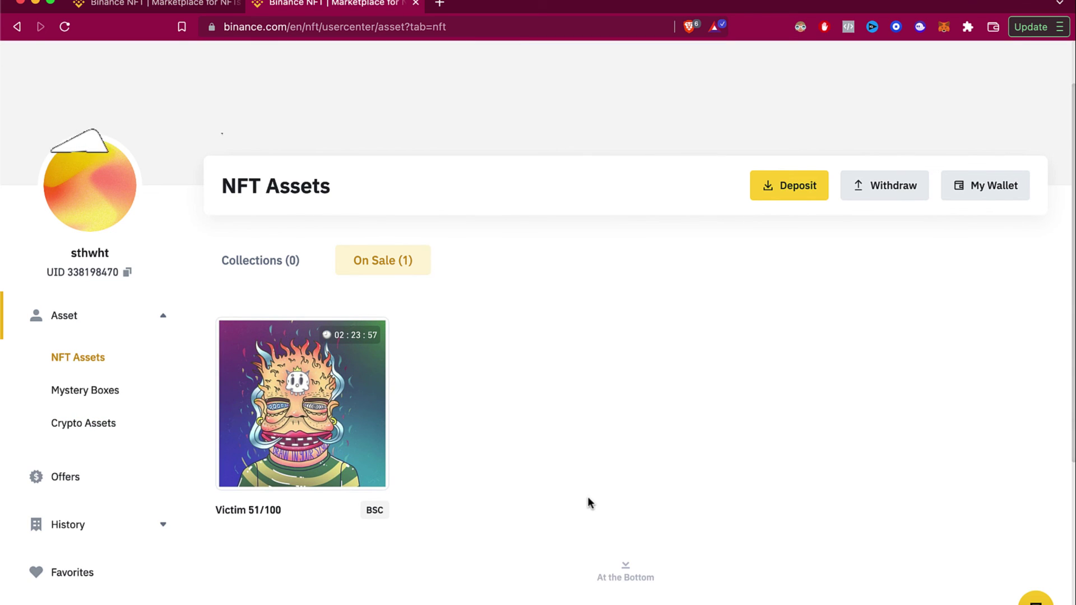